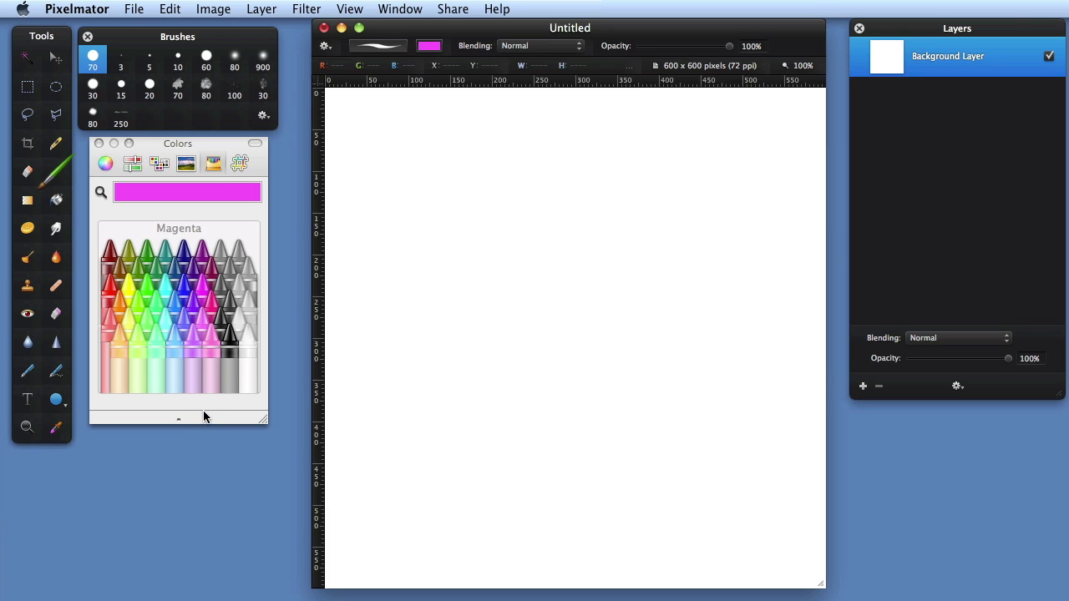
- Try several crayon colors as the brush color, including Midnight, Carnation, Sky, Fern and Flora
{"action": "left_click", "coordinate": [185, 259]}
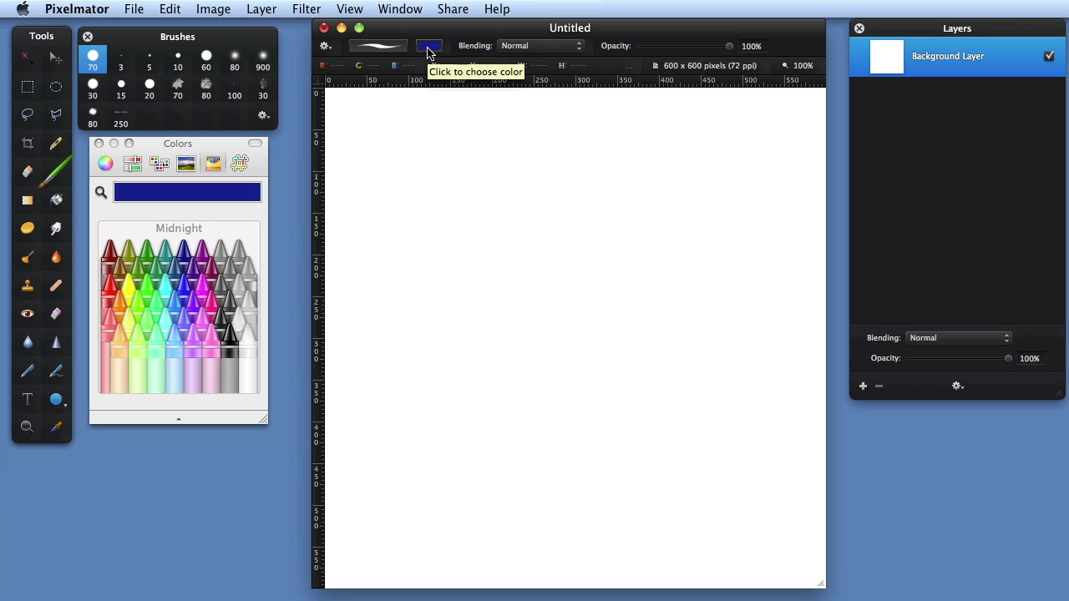
{"action": "left_click", "coordinate": [198, 297]}
{"action": "left_click", "coordinate": [209, 345]}
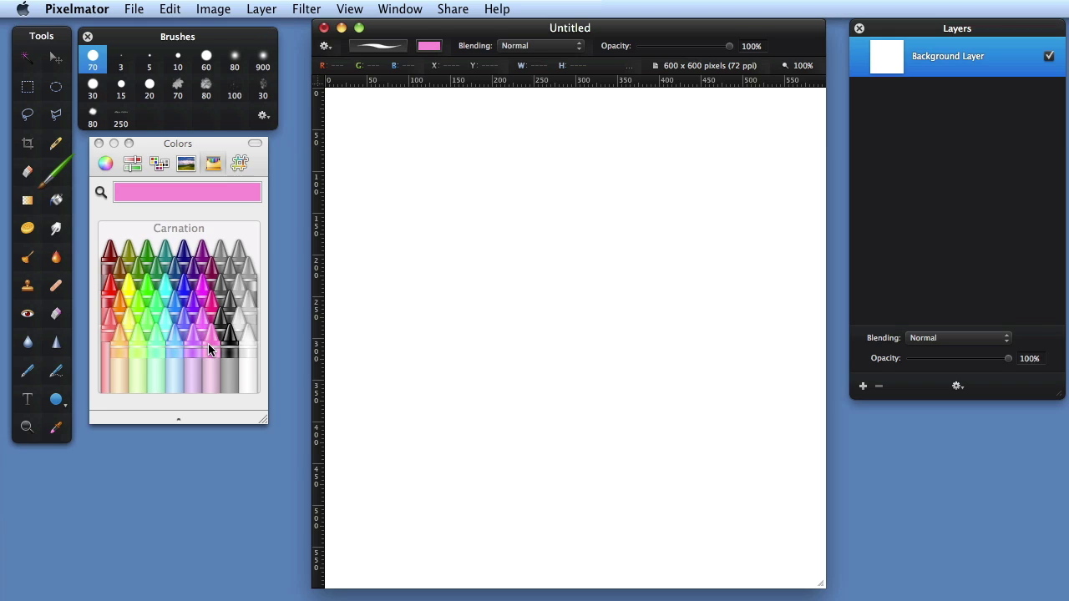
{"action": "left_click", "coordinate": [172, 351]}
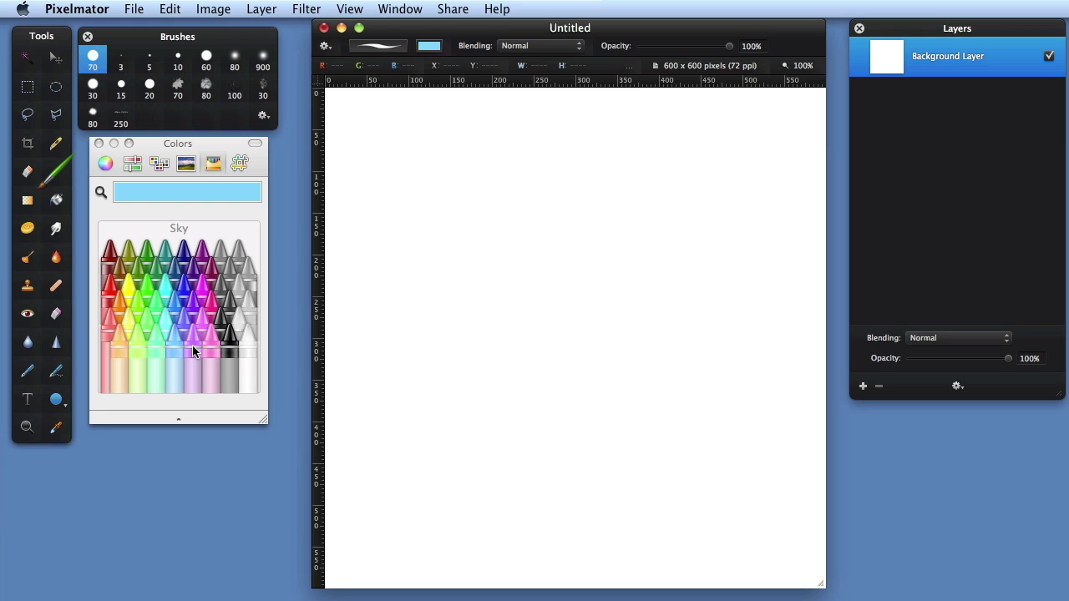
{"action": "left_click", "coordinate": [138, 279]}
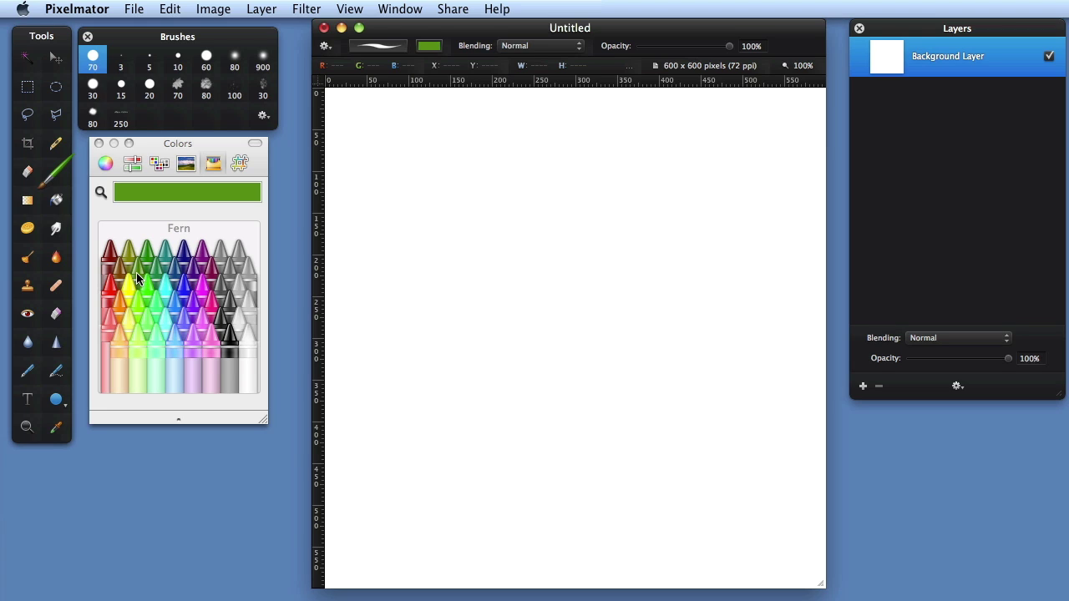
{"action": "left_click", "coordinate": [147, 326]}
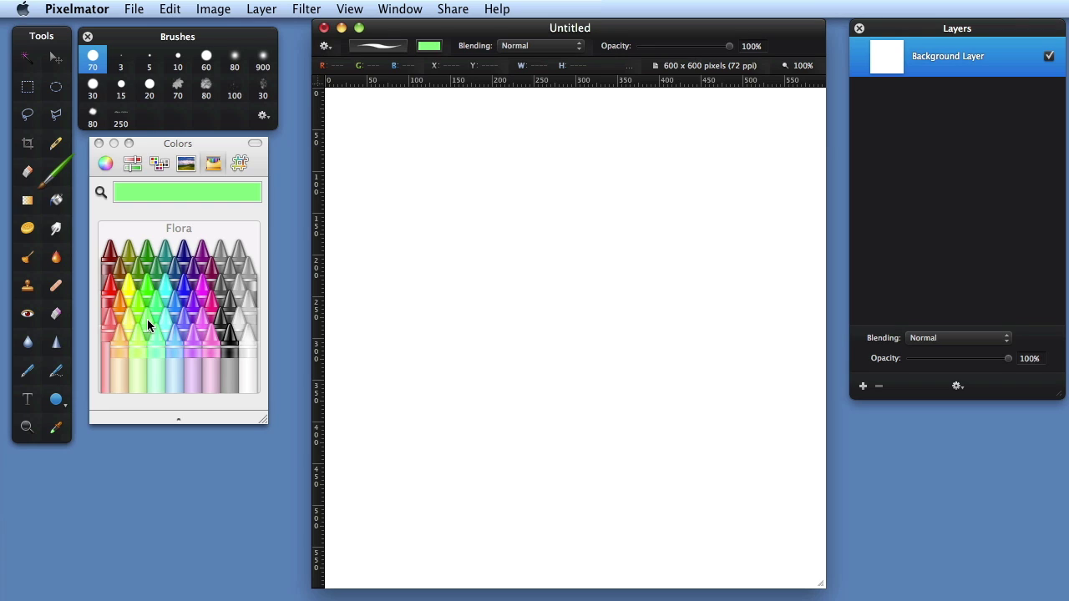
- Reset the brush colors to default black and white, and switch to white and back to black
{"action": "key", "text": "d"}
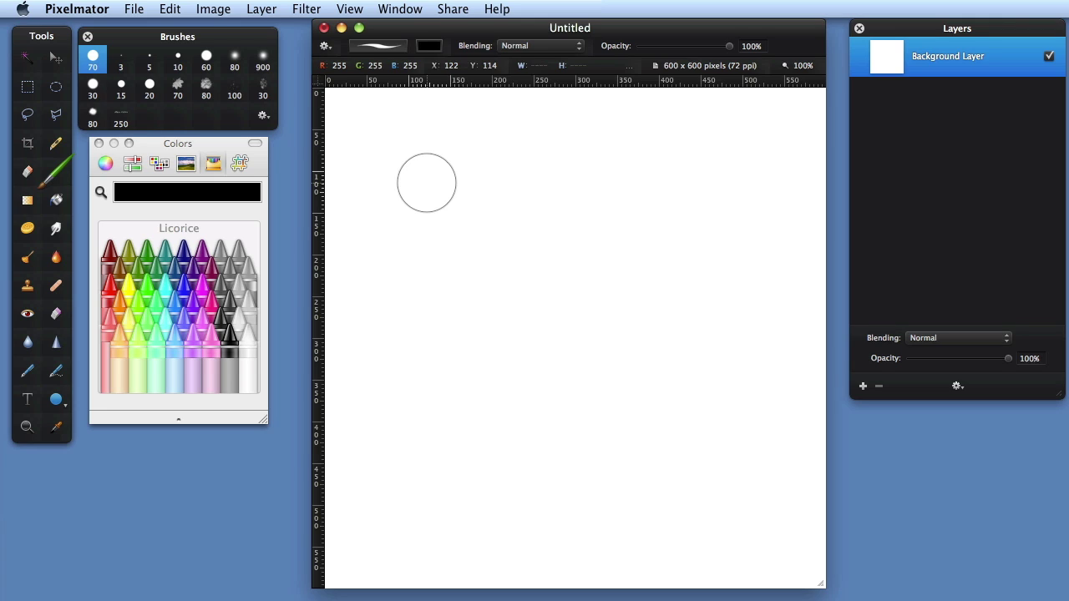
{"action": "key", "text": "x"}
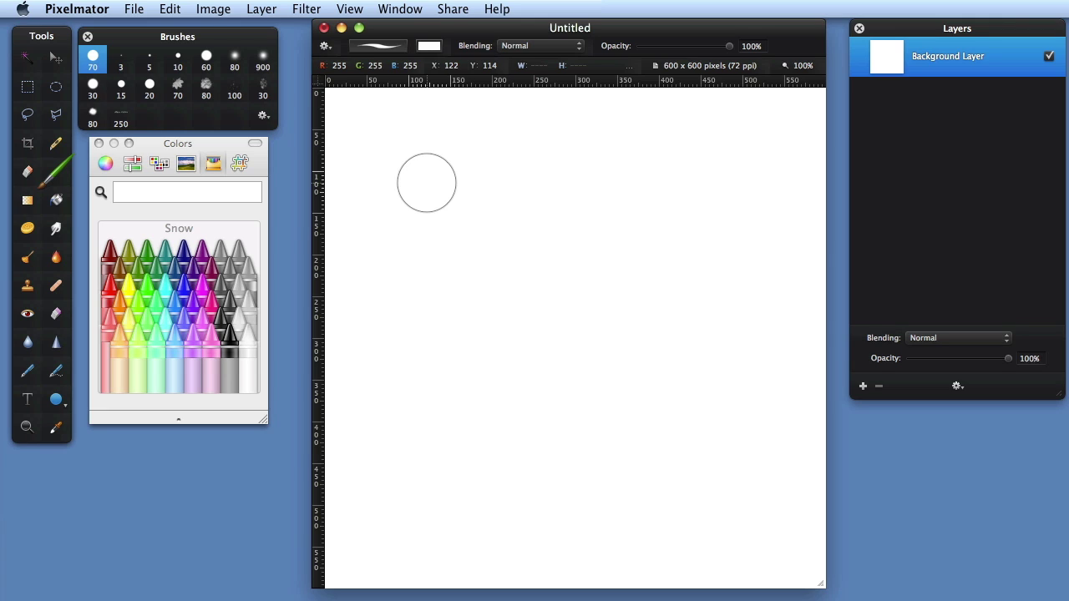
{"action": "key", "text": "x"}
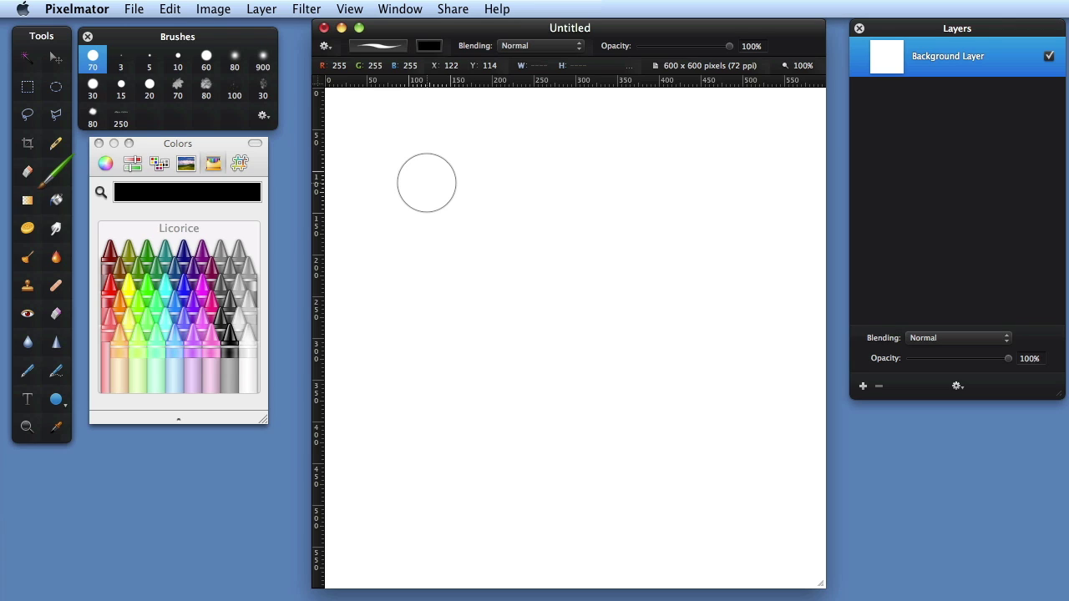
- Set Spring green as the primary brush color and Magenta as the secondary color
{"action": "left_click", "coordinate": [145, 286]}
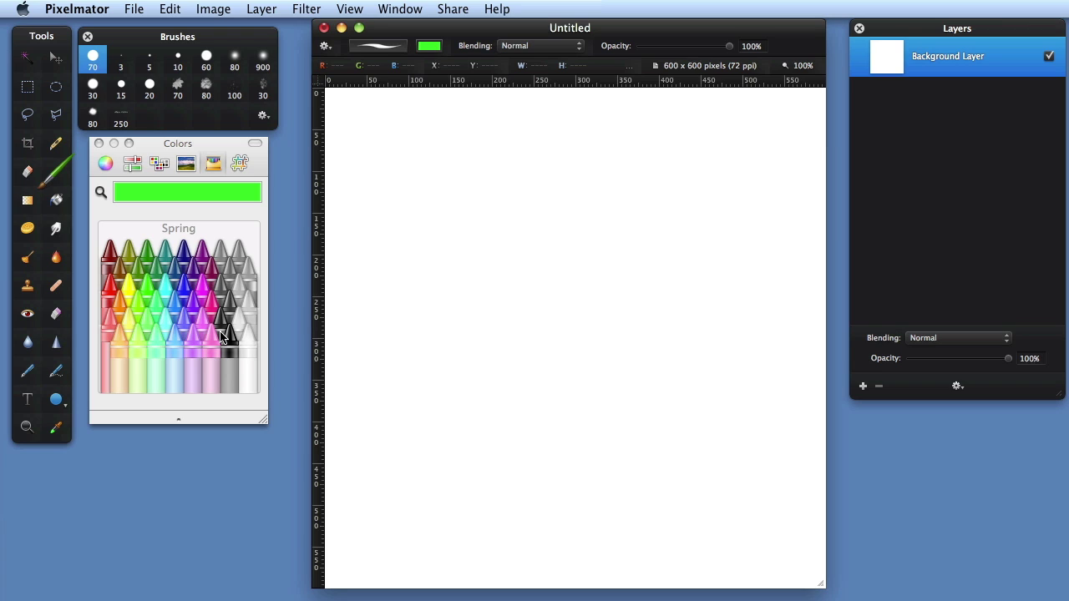
{"action": "key", "text": "x"}
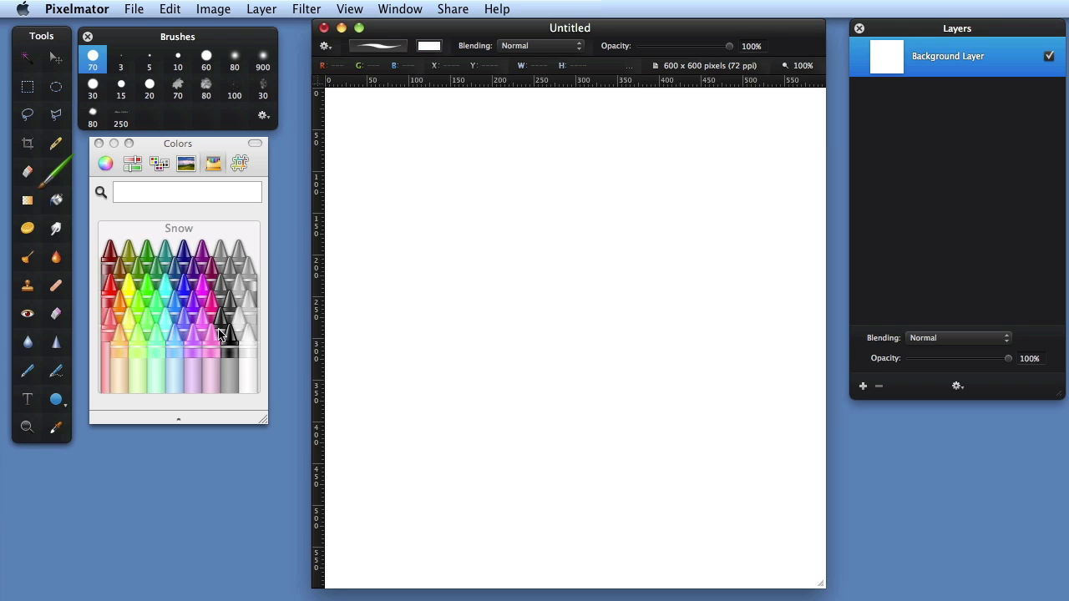
{"action": "left_click", "coordinate": [201, 288]}
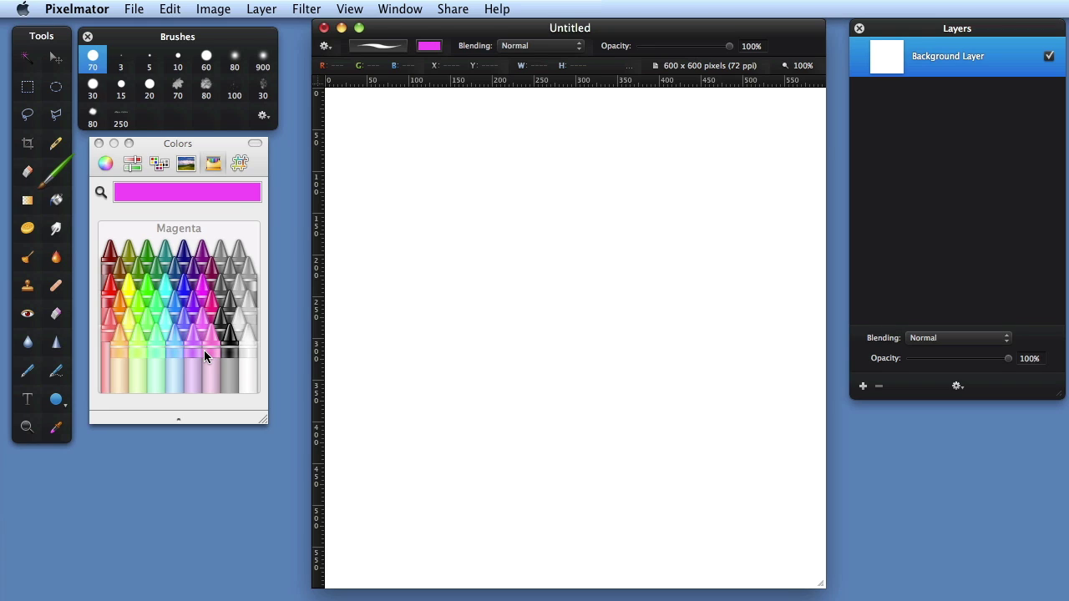
{"action": "key", "text": "x"}
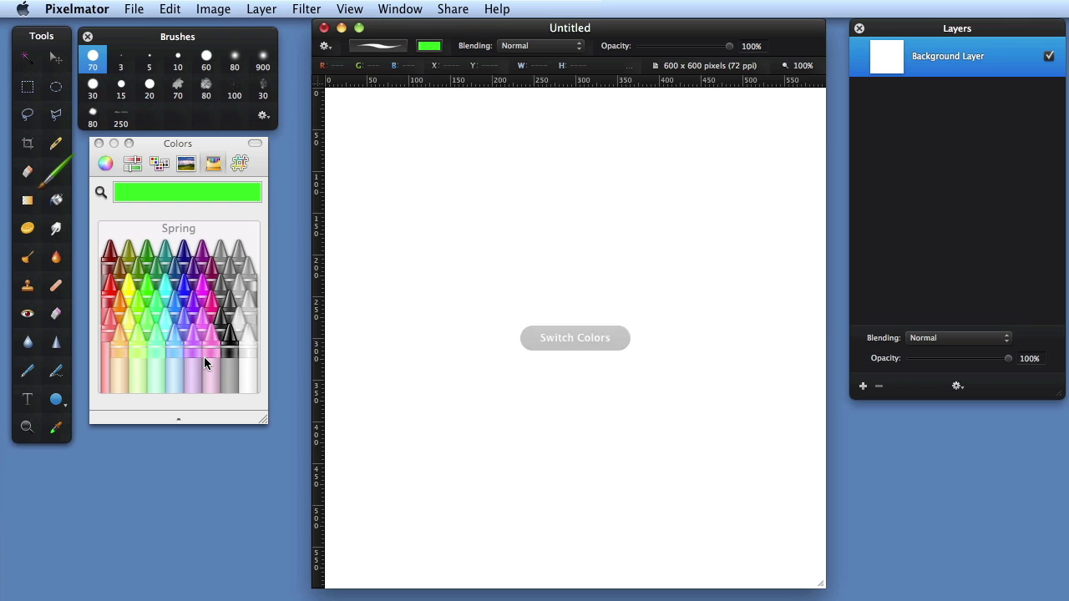
- Paint four single brush dots in a column on the canvas, alternating Spring green and Magenta
{"action": "left_click", "coordinate": [431, 175]}
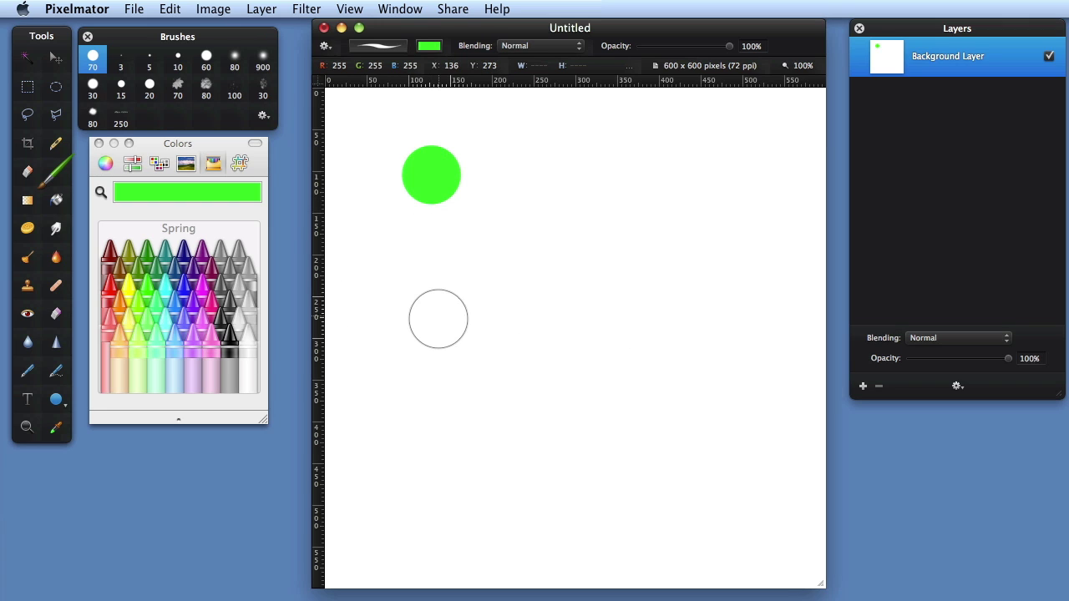
{"action": "key", "text": "x"}
{"action": "left_click", "coordinate": [431, 316]}
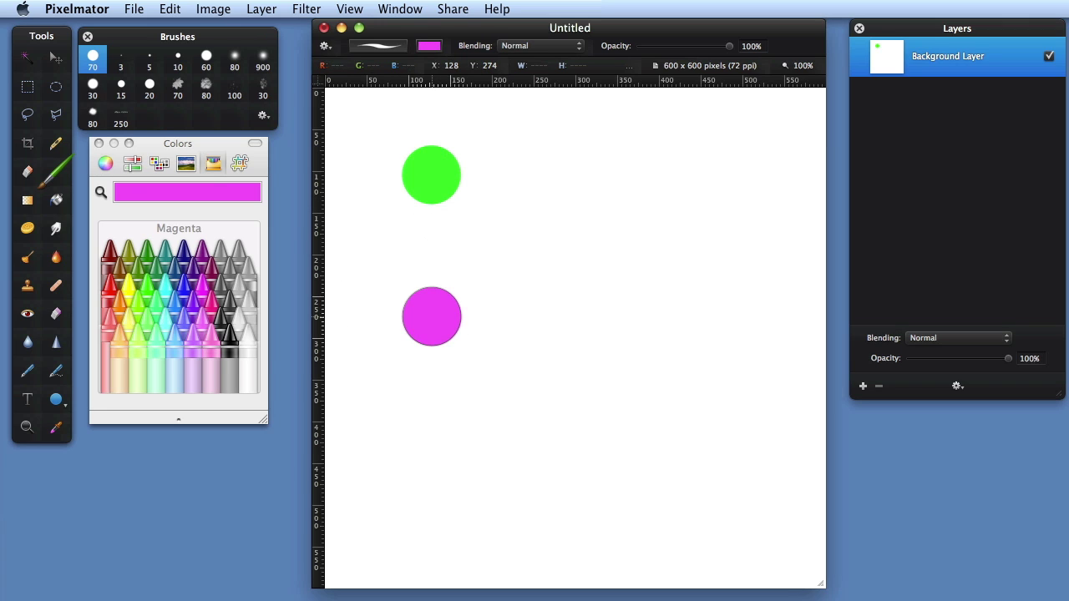
{"action": "key", "text": "x"}
{"action": "left_click", "coordinate": [434, 445]}
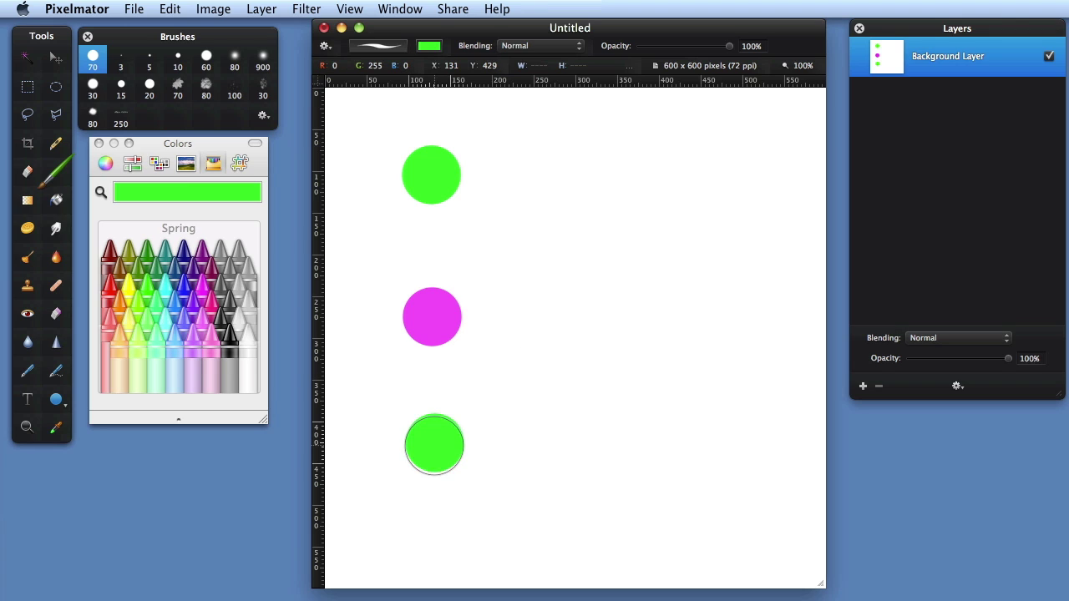
{"action": "key", "text": "x"}
{"action": "left_click", "coordinate": [432, 527]}
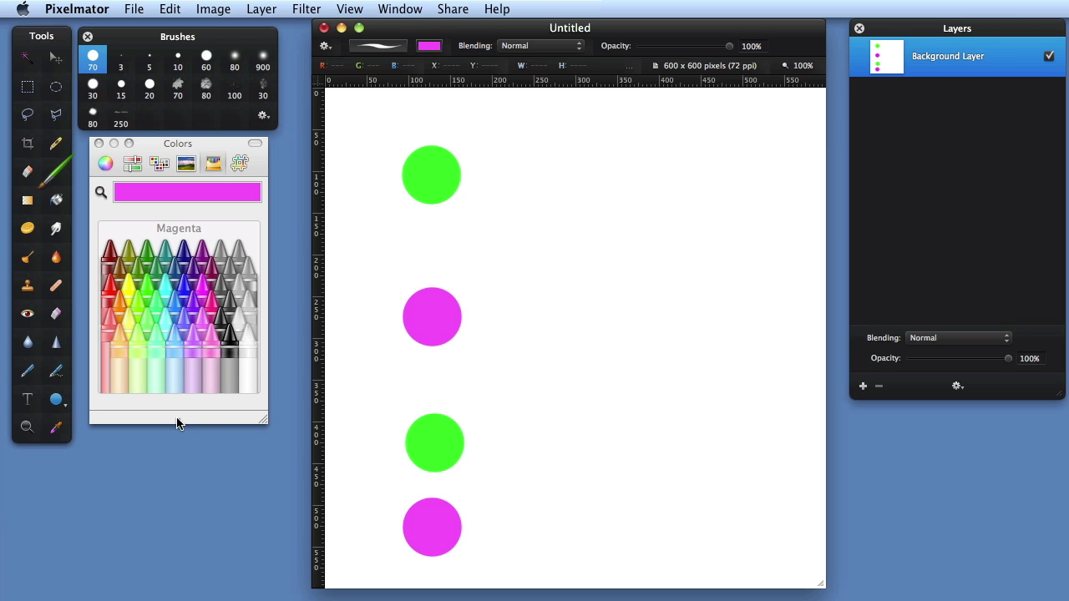
- Expand the color swatch area, mix a pink of Red 255, Green 27, Blue 100 and save it as a swatch
{"action": "left_click_drag", "start_coordinate": [178, 424], "coordinate": [178, 534]}
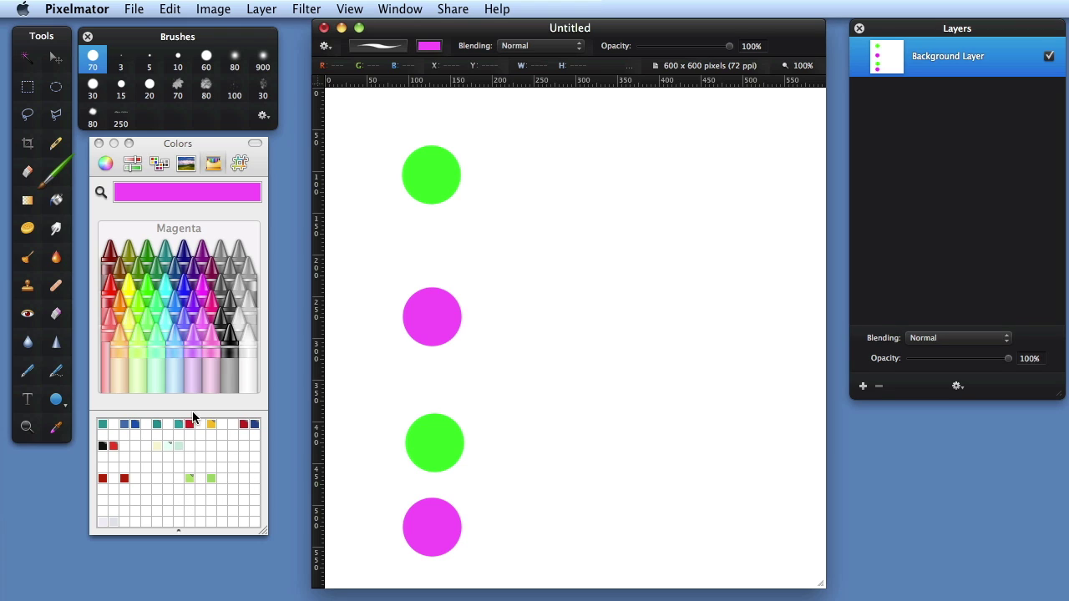
{"action": "left_click", "coordinate": [216, 301]}
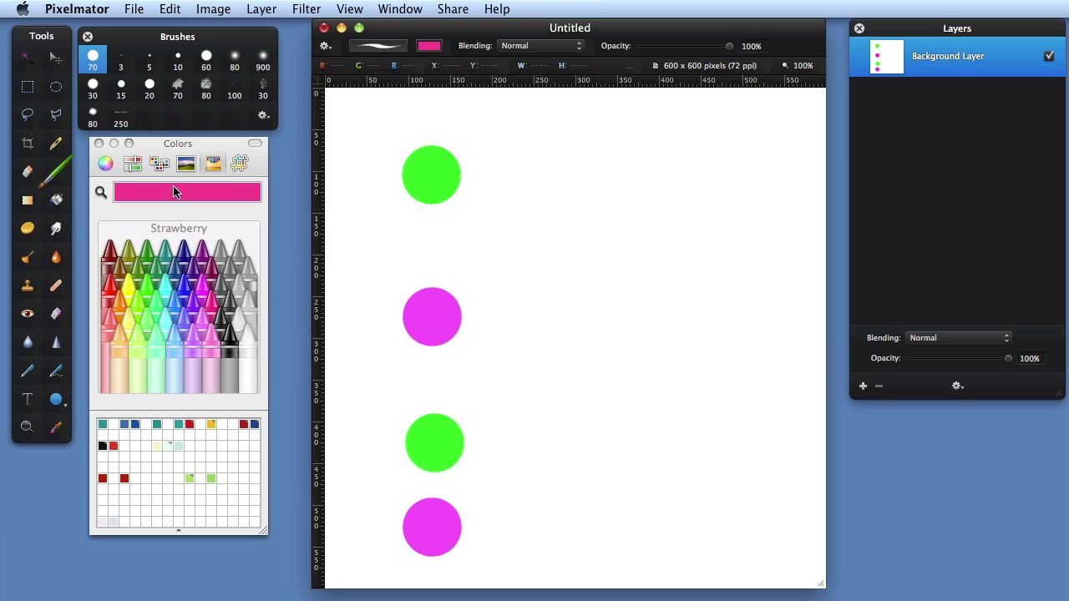
{"action": "left_click", "coordinate": [139, 164]}
{"action": "left_click_drag", "start_coordinate": [103, 276], "coordinate": [143, 302]}
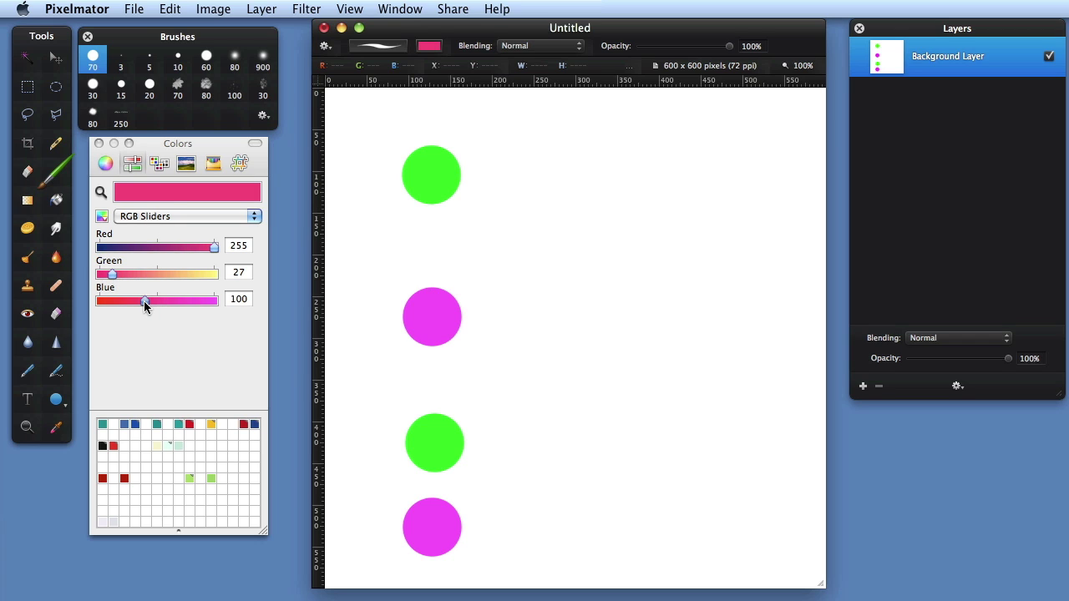
{"action": "left_click_drag", "start_coordinate": [169, 194], "coordinate": [206, 453]}
- Choose the white Snow crayon and store it over the saved pink swatch to clear it
{"action": "left_click", "coordinate": [215, 161]}
{"action": "left_click", "coordinate": [249, 376]}
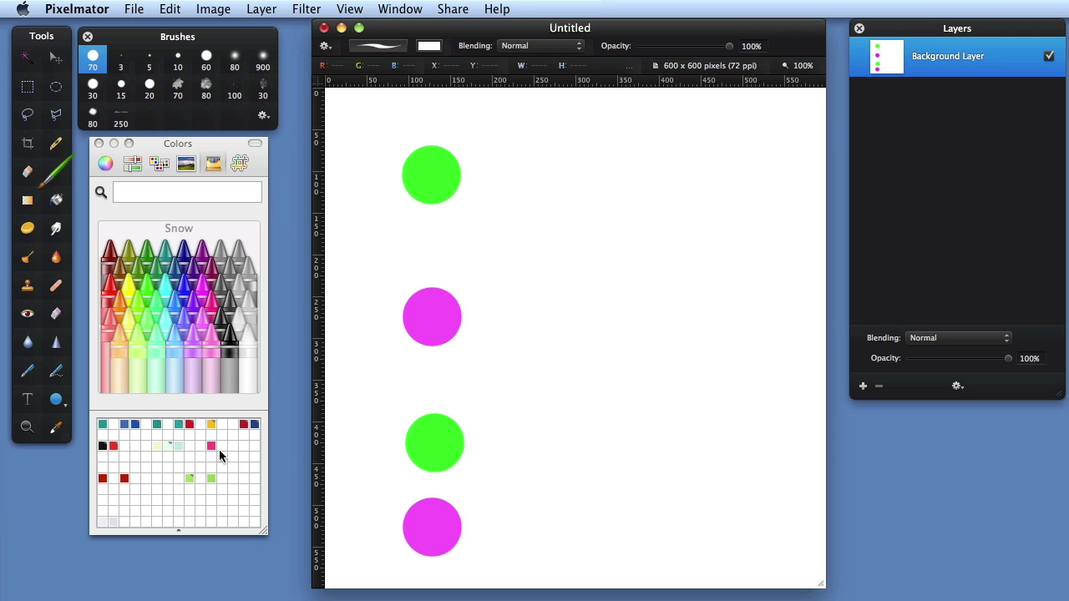
{"action": "left_click_drag", "start_coordinate": [183, 191], "coordinate": [211, 444]}
- Switch to ColorSchemer Studio, arrange its window beside the Pixelmator canvas, and load the wheel's pale yellow as the brush color
{"action": "key", "text": "super+Tab"}
{"action": "left_click_drag", "start_coordinate": [123, 487], "coordinate": [622, 120]}
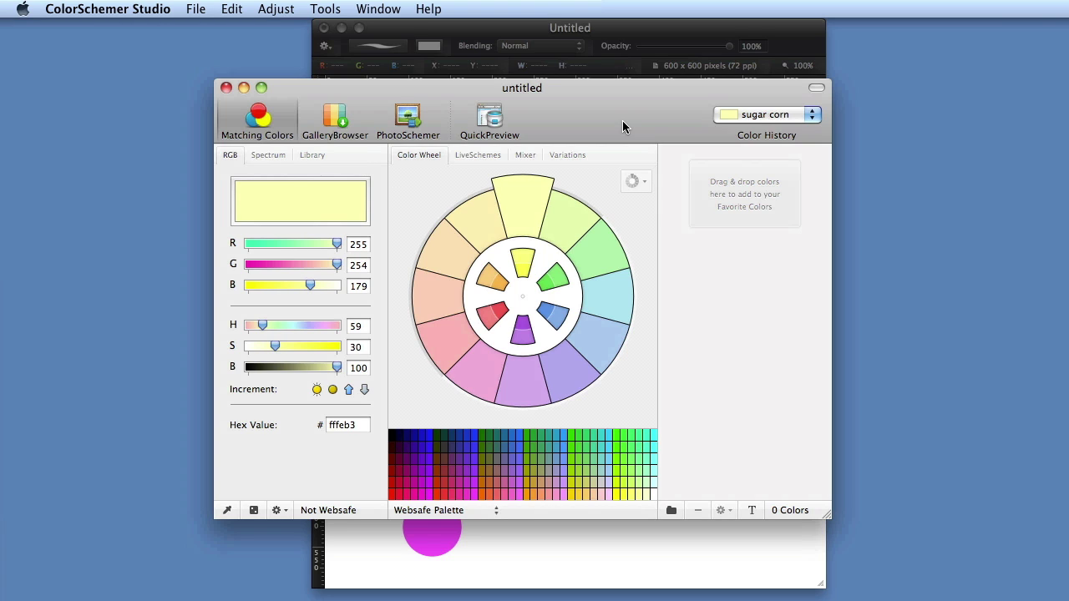
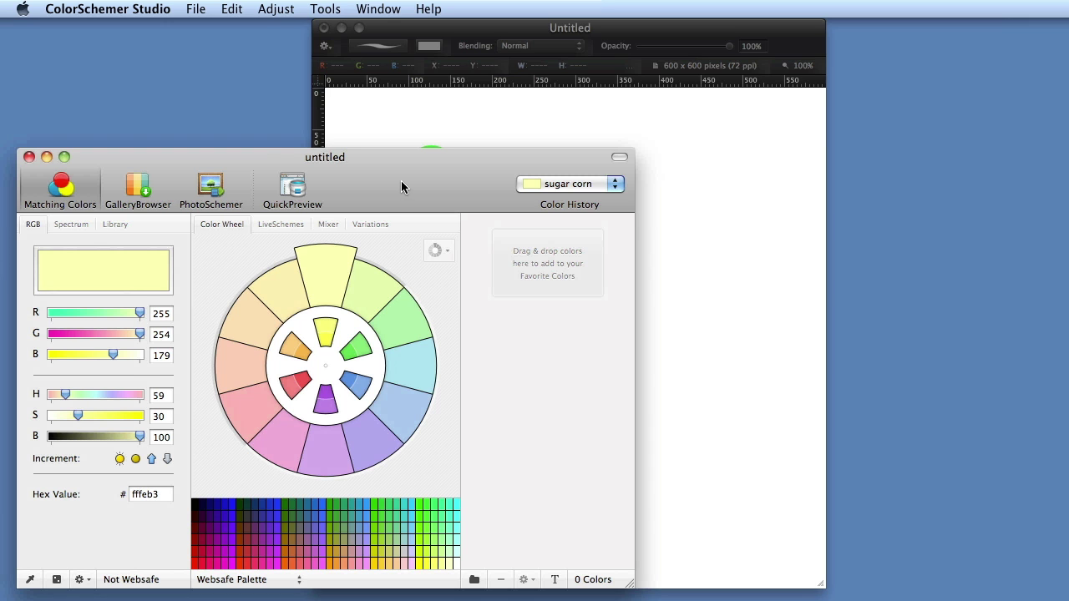
{"action": "left_click", "coordinate": [493, 25]}
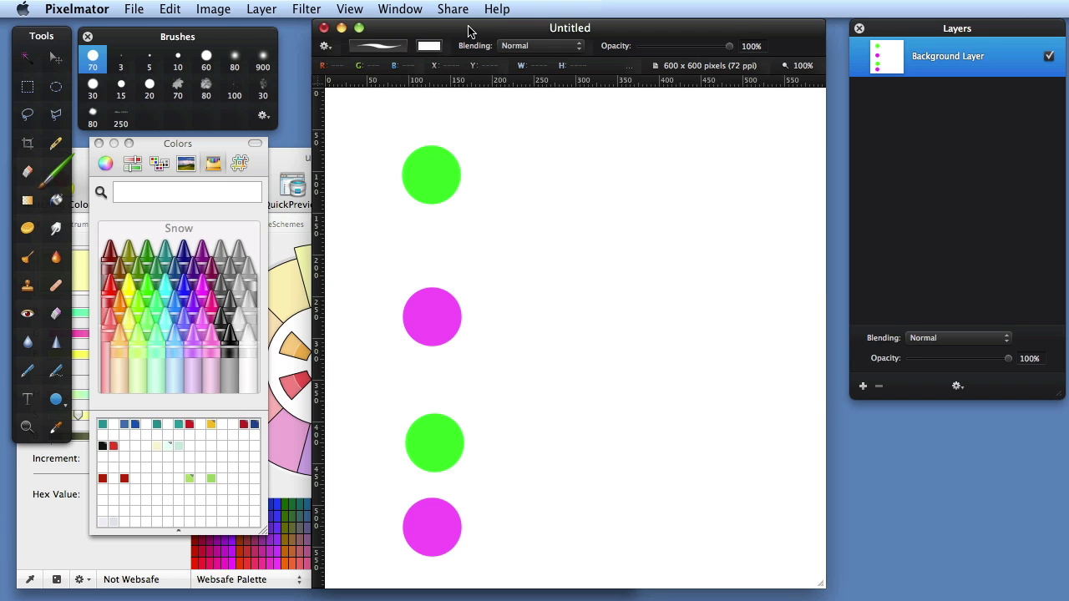
{"action": "left_click_drag", "start_coordinate": [472, 28], "coordinate": [784, 30]}
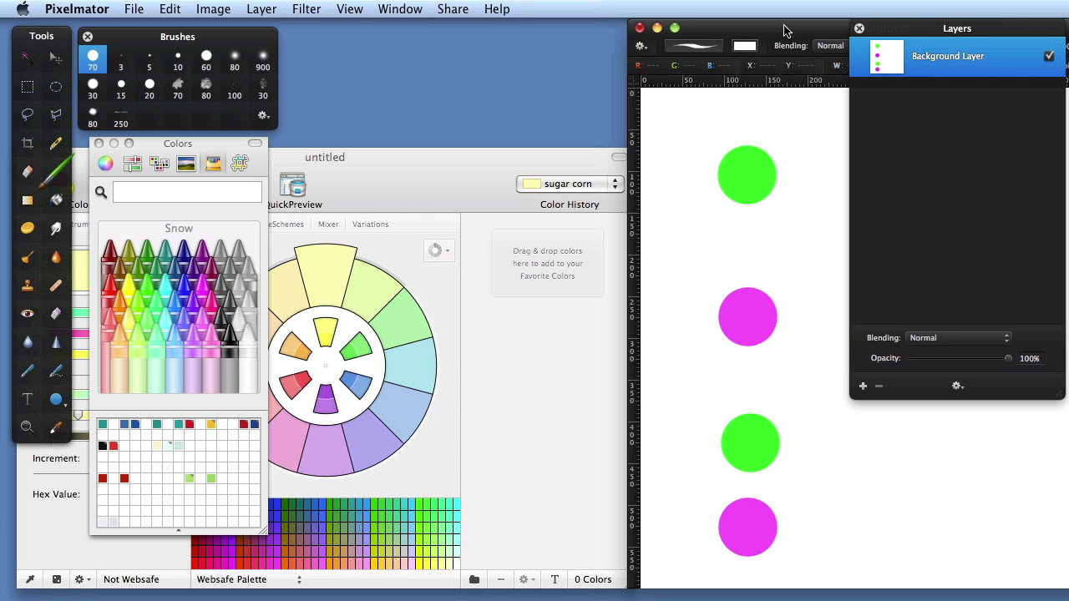
{"action": "left_click_drag", "start_coordinate": [783, 30], "coordinate": [544, 29]}
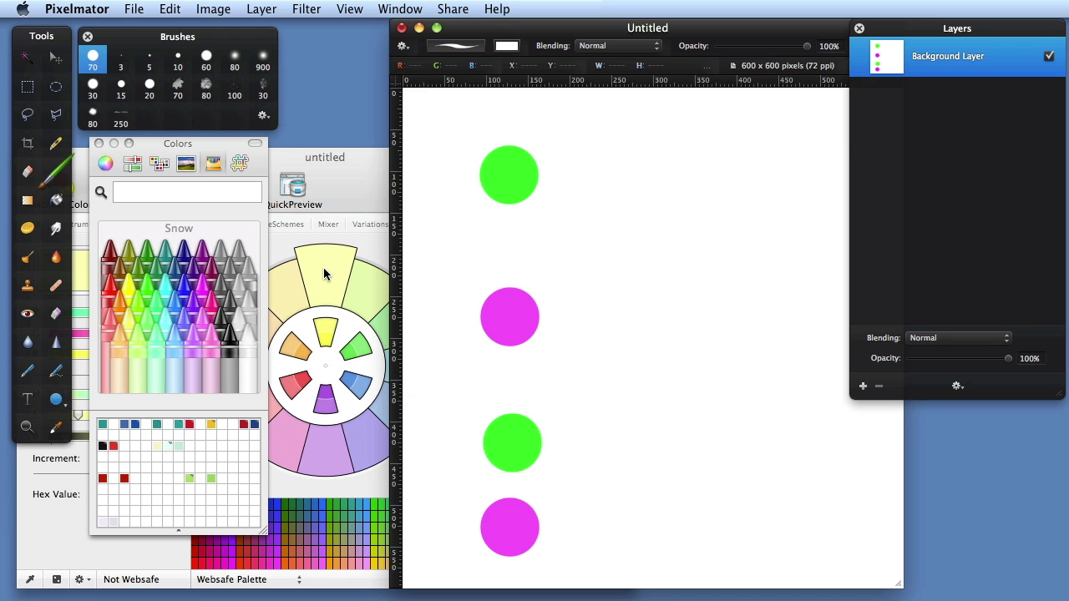
{"action": "left_click_drag", "start_coordinate": [323, 272], "coordinate": [213, 193]}
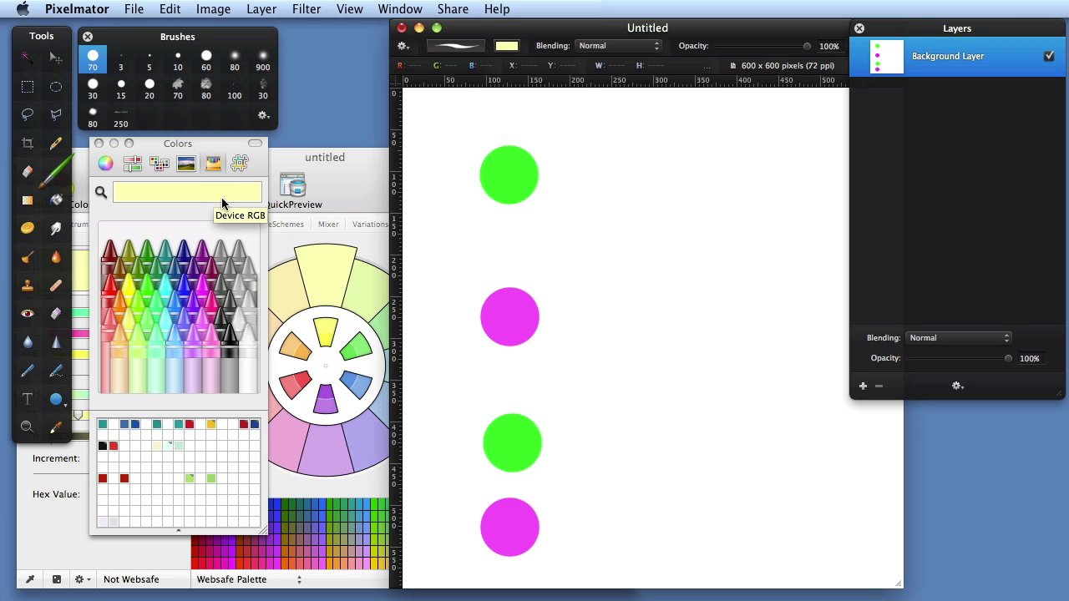
- Make purple the color wheel's base color, load it as the Pixelmator brush color and paint one dot beside the column
{"action": "left_click", "coordinate": [320, 451]}
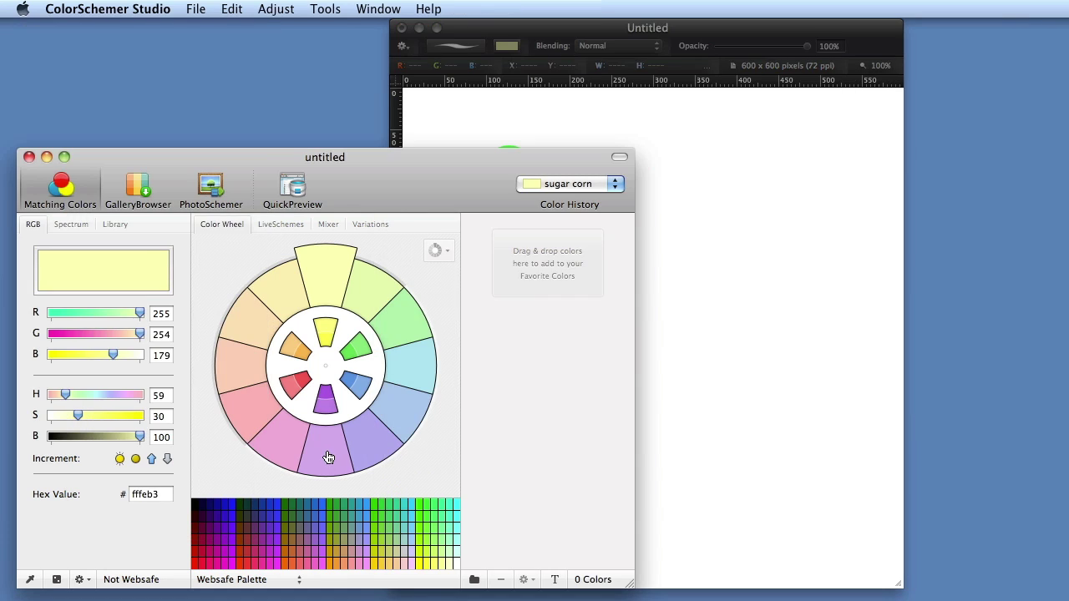
{"action": "left_click", "coordinate": [493, 31]}
{"action": "left_click_drag", "start_coordinate": [323, 271], "coordinate": [512, 49]}
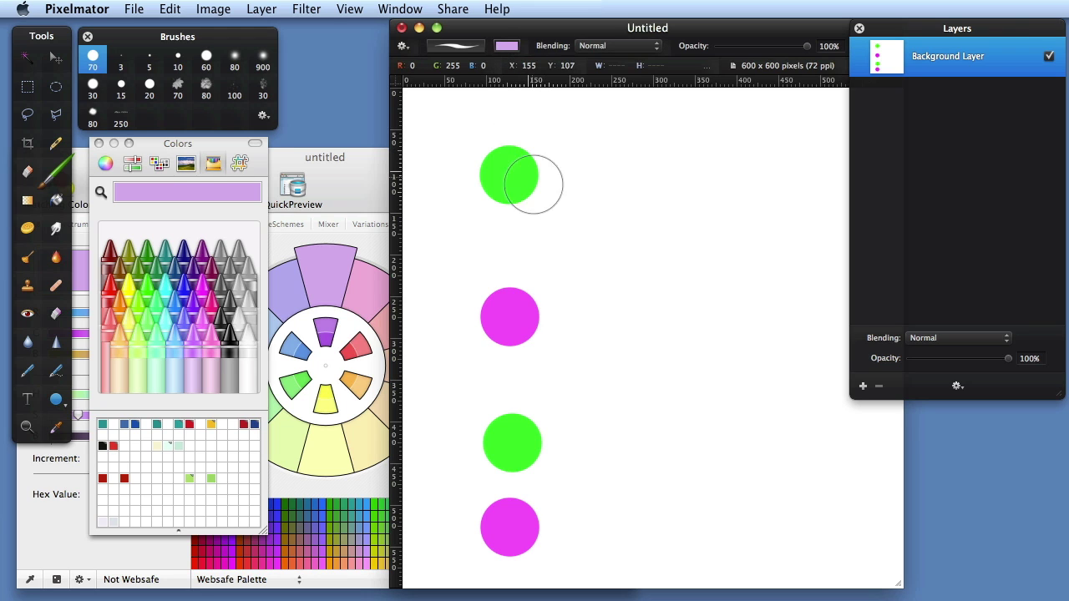
{"action": "left_click", "coordinate": [623, 281]}
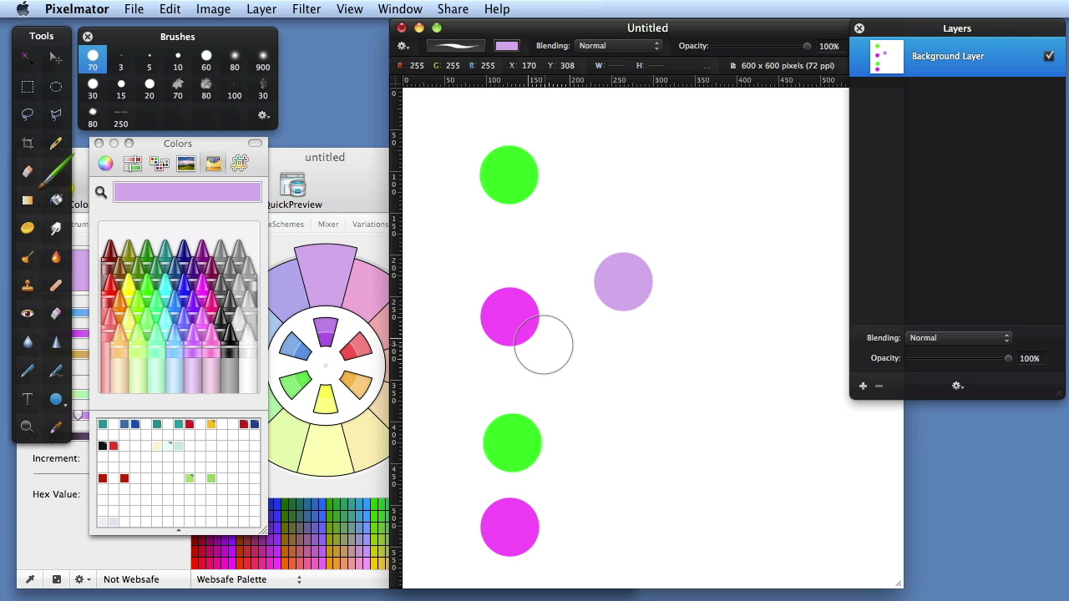
- Load the wheel's pale yellow and paint a dot above the purple one, then load its pink and paint two dots below
{"action": "left_click", "coordinate": [321, 457]}
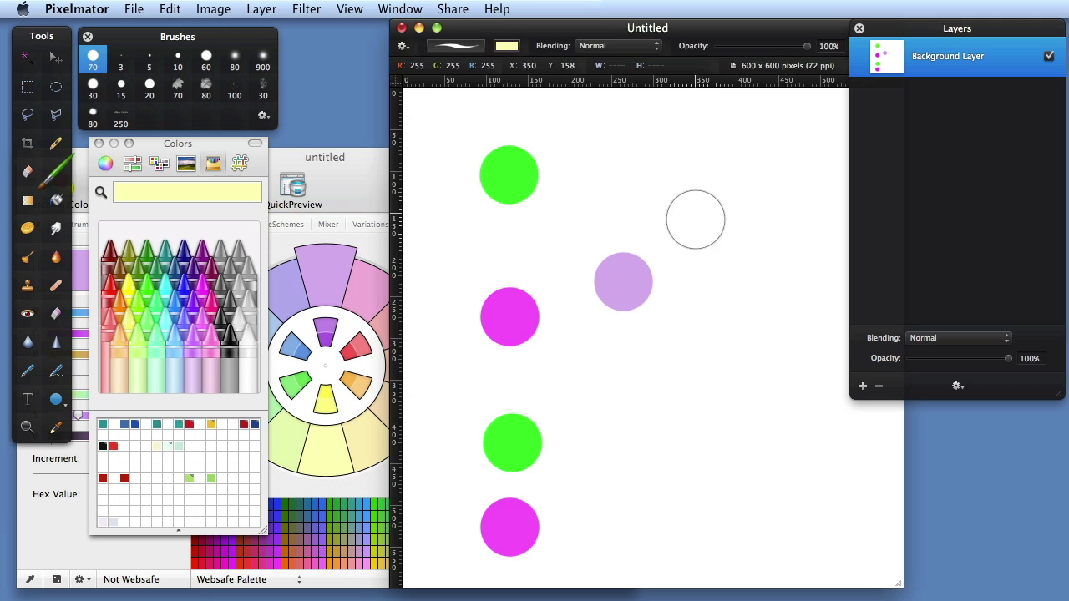
{"action": "left_click", "coordinate": [618, 207]}
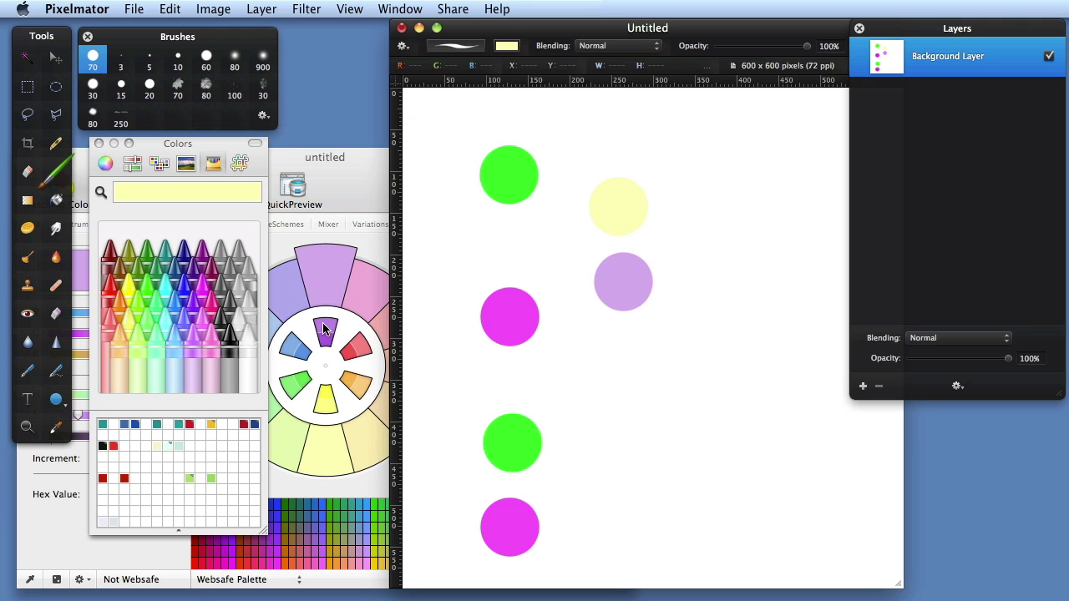
{"action": "left_click_drag", "start_coordinate": [384, 332], "coordinate": [250, 191]}
{"action": "left_click", "coordinate": [586, 344]}
{"action": "left_click", "coordinate": [631, 445]}
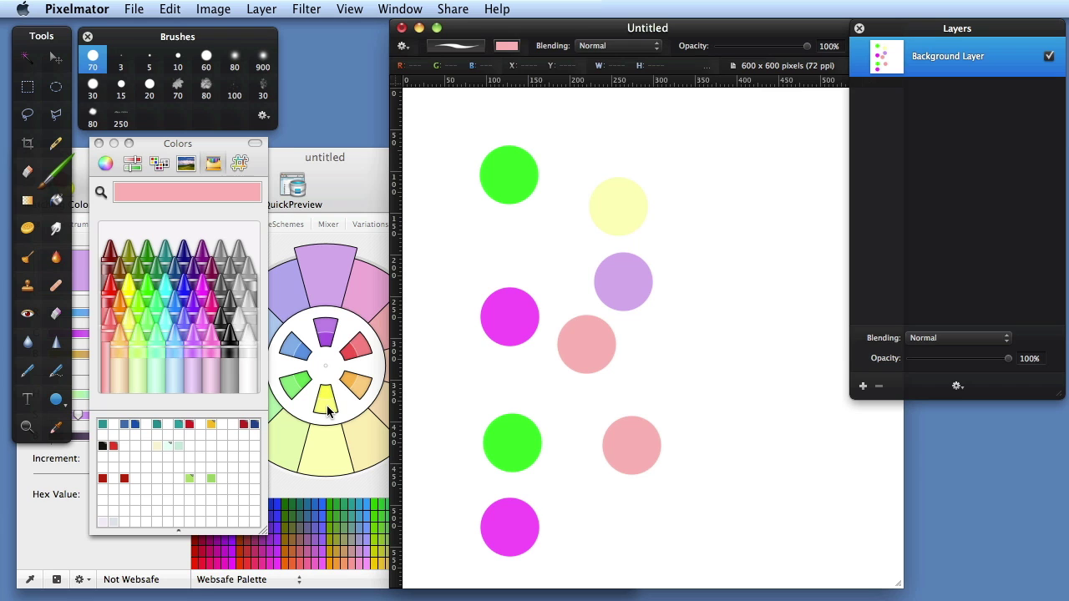
- Switch to ColorSchemer Studio and add the wheel colors #d6a8f0, #f3abd8, #ffe0b3 and #fffeb3 to the Favorite Colors
{"action": "left_click", "coordinate": [347, 194]}
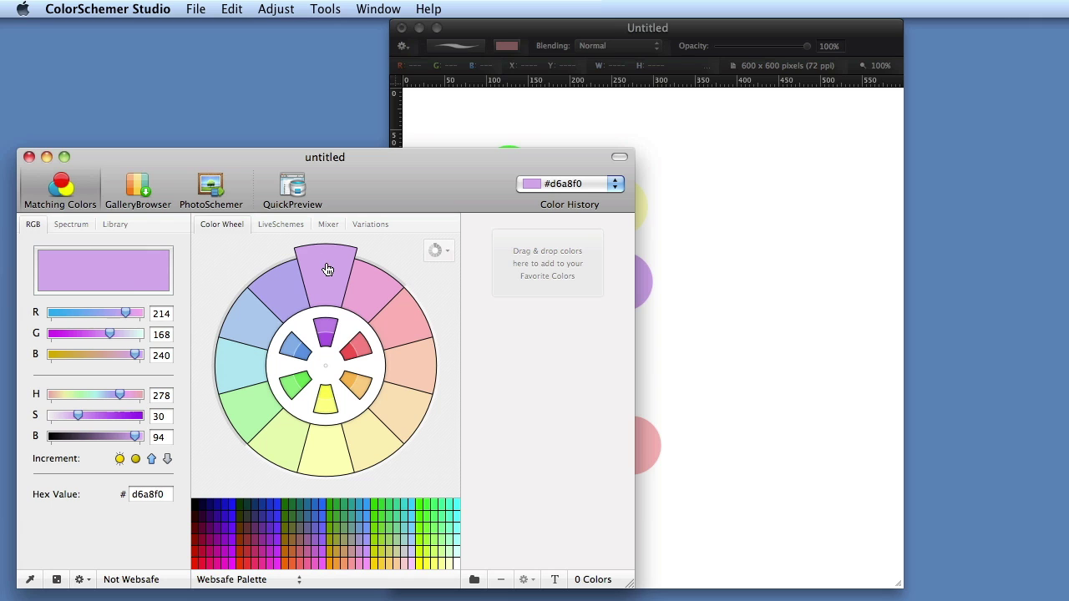
{"action": "left_click_drag", "start_coordinate": [322, 263], "coordinate": [539, 264]}
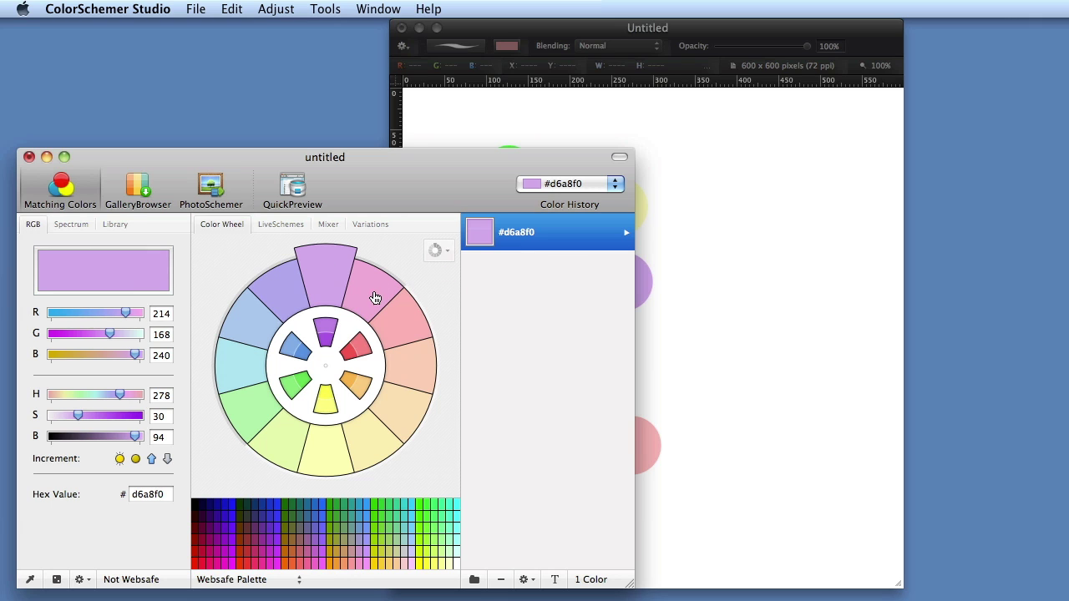
{"action": "left_click_drag", "start_coordinate": [375, 298], "coordinate": [501, 288]}
{"action": "left_click_drag", "start_coordinate": [391, 428], "coordinate": [464, 385]}
{"action": "left_click_drag", "start_coordinate": [429, 423], "coordinate": [531, 360]}
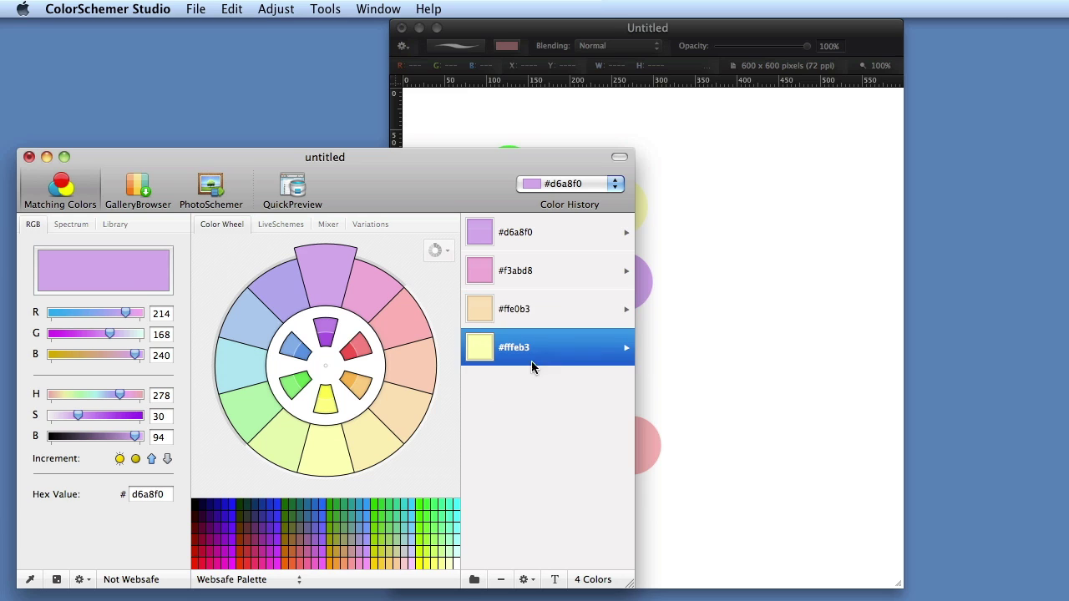
- Add the wheel colors #acf0a9 and #a8e4f0 to the favorites and move the window so the list sits clear of the painted dots
{"action": "left_click_drag", "start_coordinate": [258, 410], "coordinate": [493, 419]}
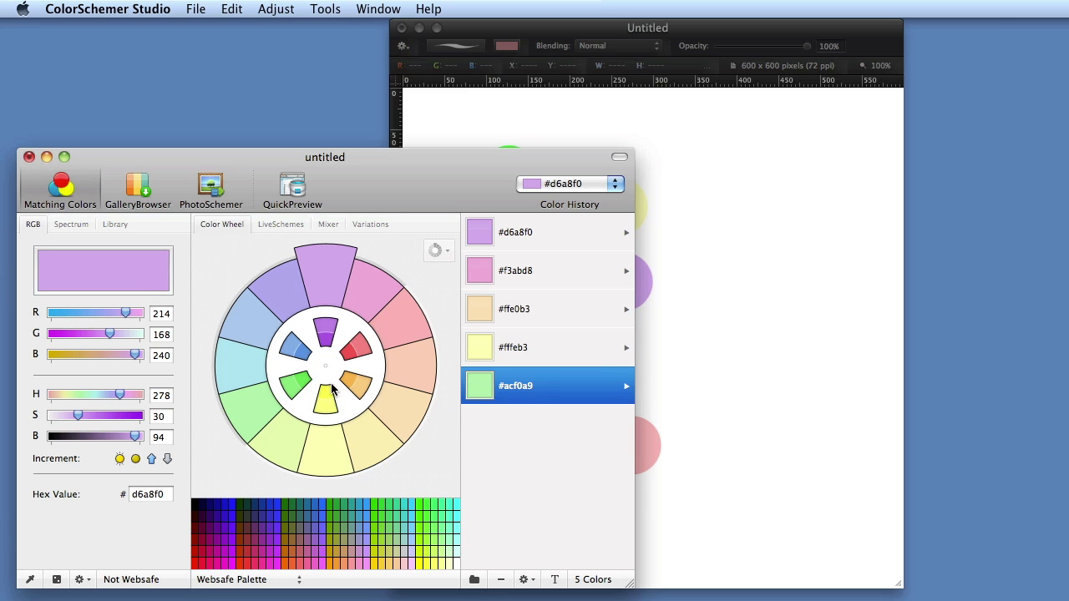
{"action": "left_click_drag", "start_coordinate": [239, 365], "coordinate": [555, 451]}
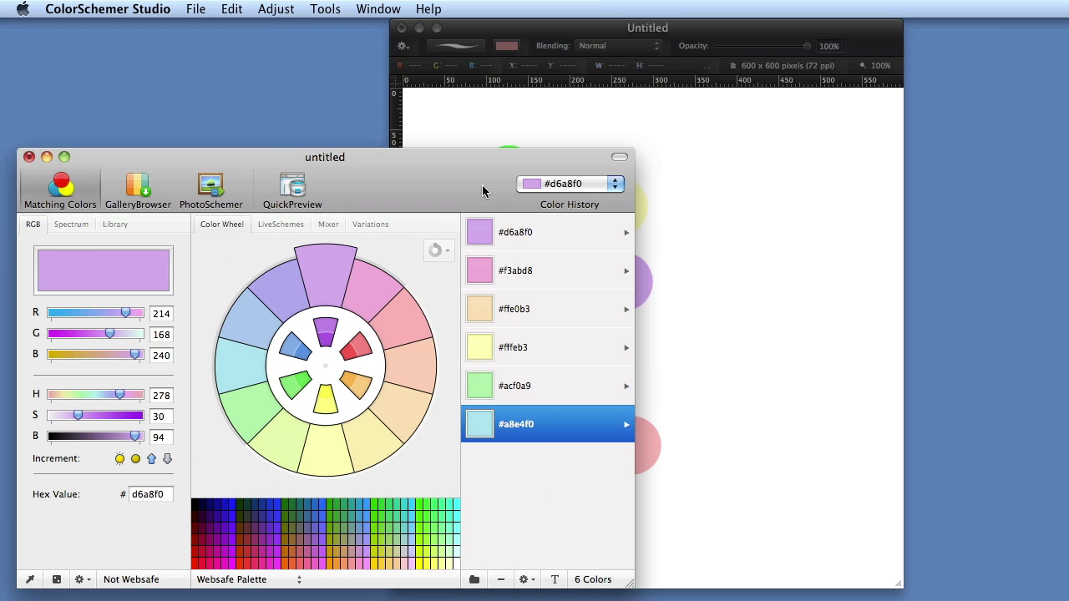
{"action": "left_click_drag", "start_coordinate": [482, 185], "coordinate": [370, 191]}
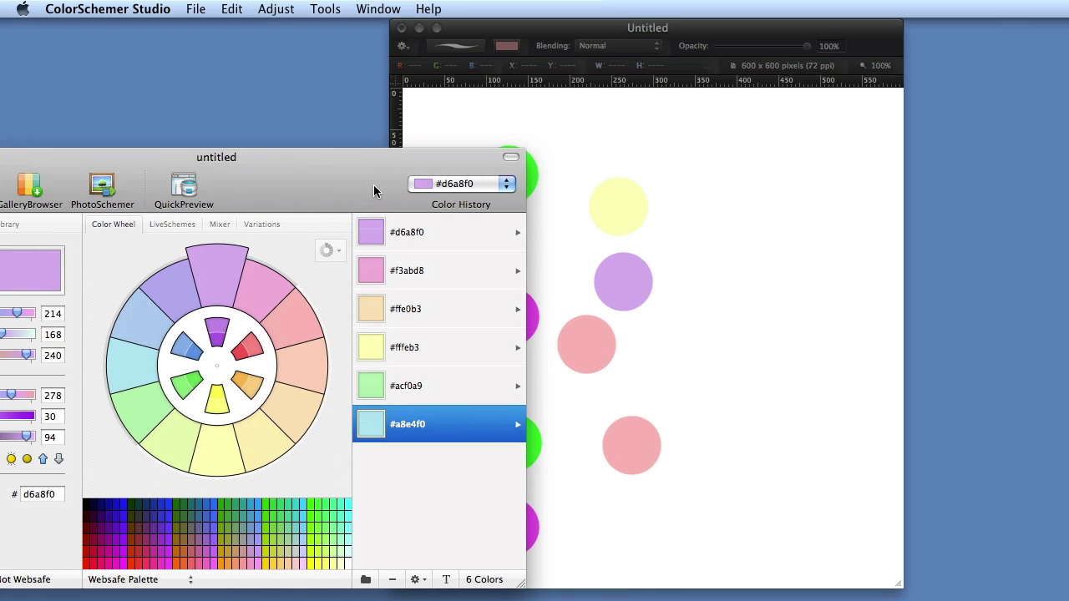
- Switch to Pixelmator, try the purple and peach favorites as brush color, and paint a pale yellow dot above the upper magenta one
{"action": "left_click", "coordinate": [594, 30]}
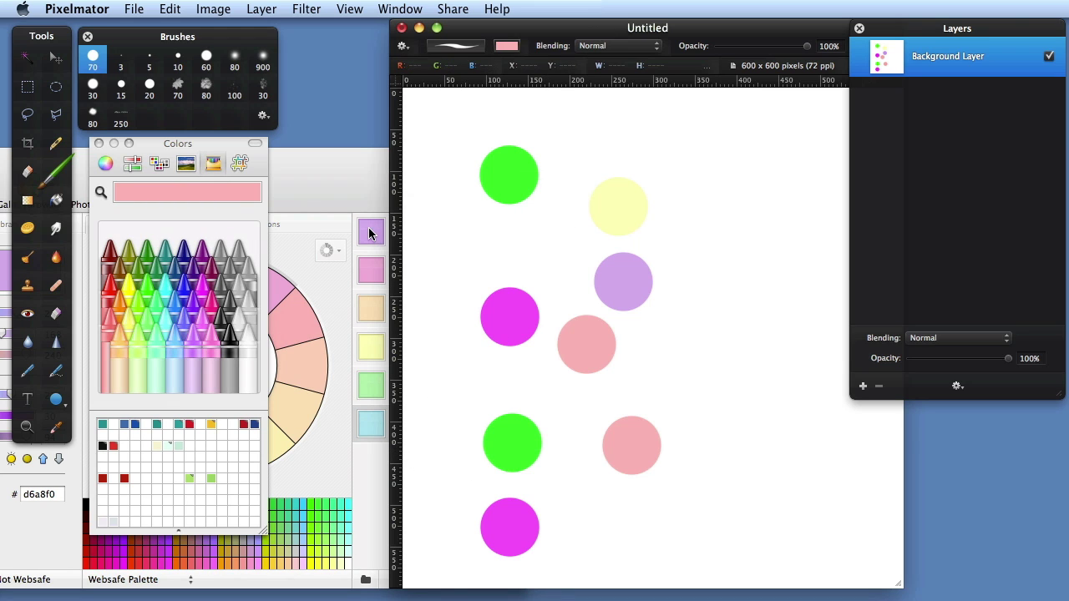
{"action": "left_click_drag", "start_coordinate": [378, 222], "coordinate": [506, 45]}
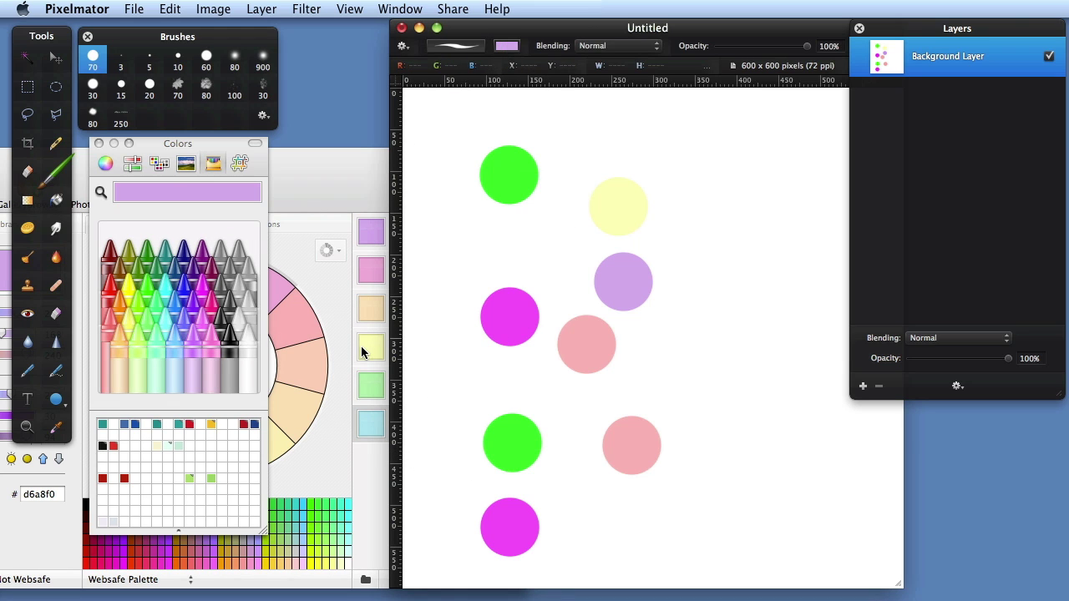
{"action": "left_click", "coordinate": [368, 309]}
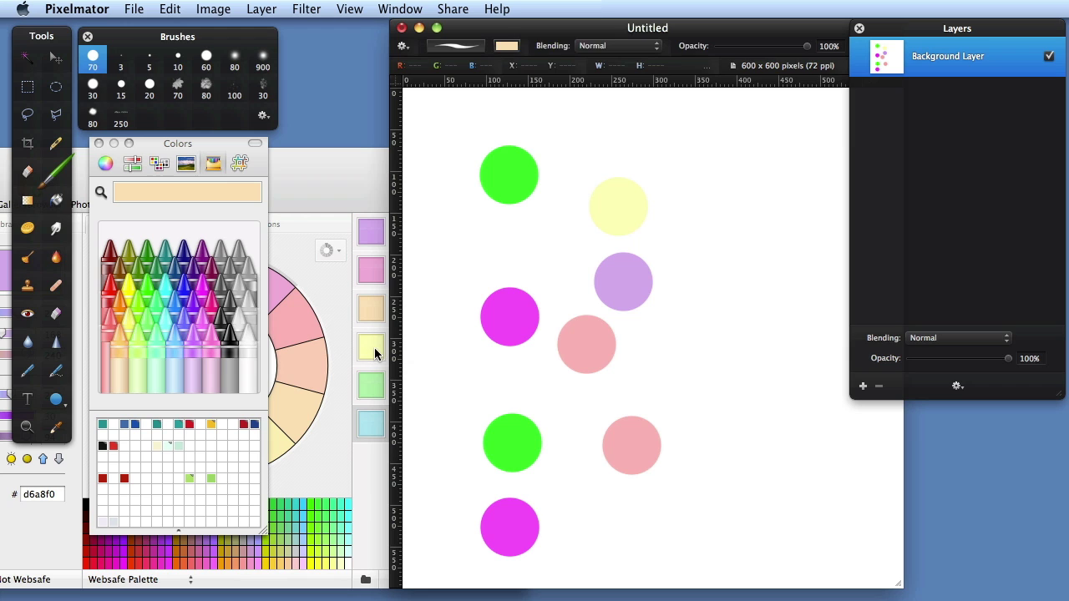
{"action": "mouse_move", "coordinate": [374, 353]}
{"action": "left_mouse_down"}
{"action": "mouse_move", "coordinate": [501, 148]}
{"action": "mouse_move", "coordinate": [507, 46]}
{"action": "left_mouse_up"}
{"action": "left_click", "coordinate": [544, 265]}
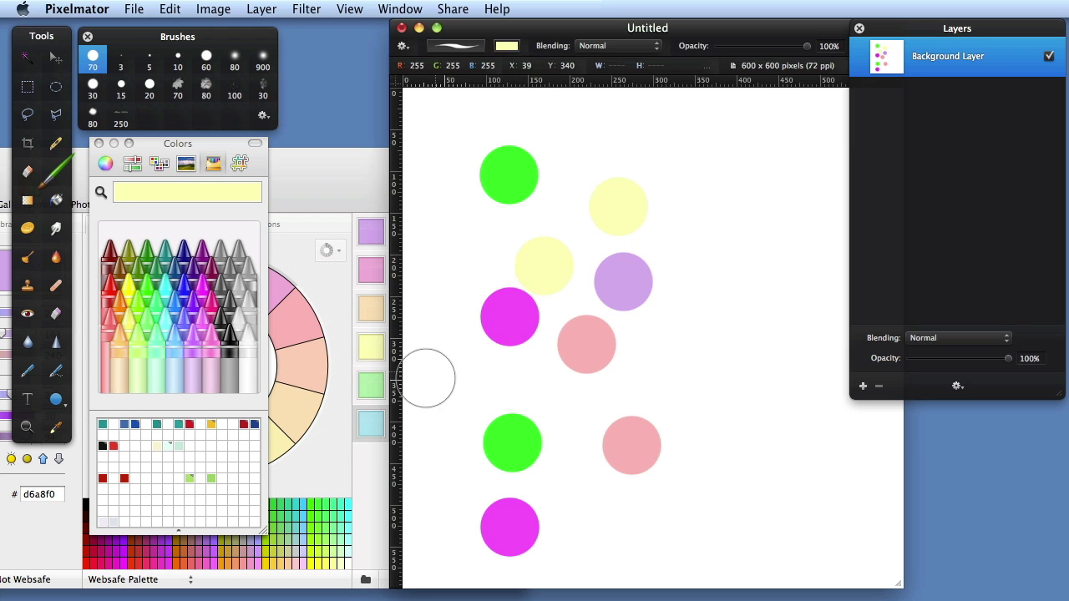
- Paint a dot in the light blue favorite beside the upper pale yellow dot and one in the pale green favorite below the purple dot
{"action": "left_click_drag", "start_coordinate": [373, 424], "coordinate": [511, 50]}
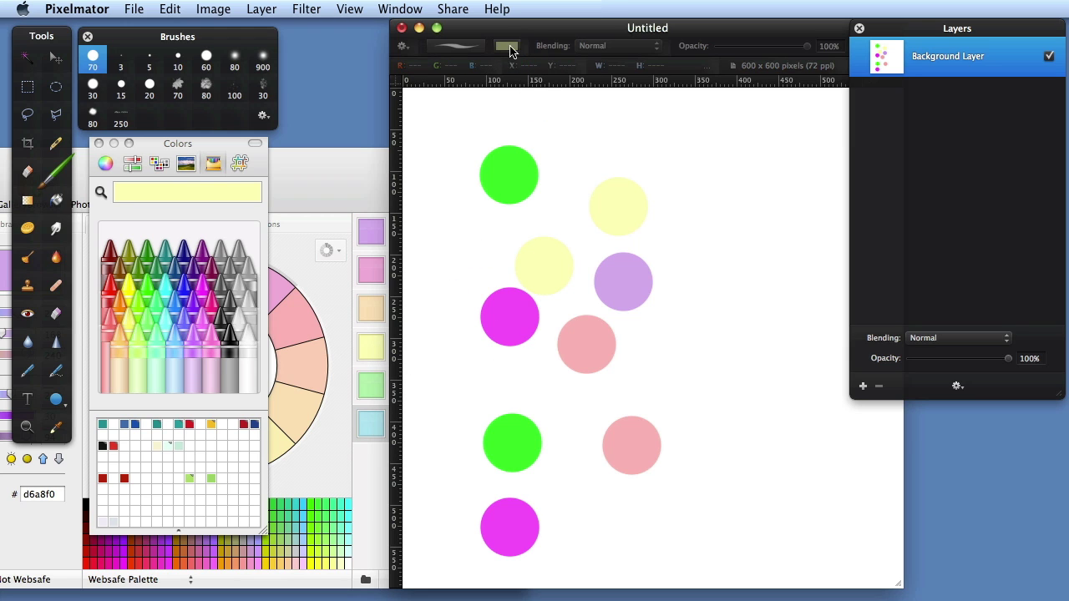
{"action": "left_click", "coordinate": [697, 219]}
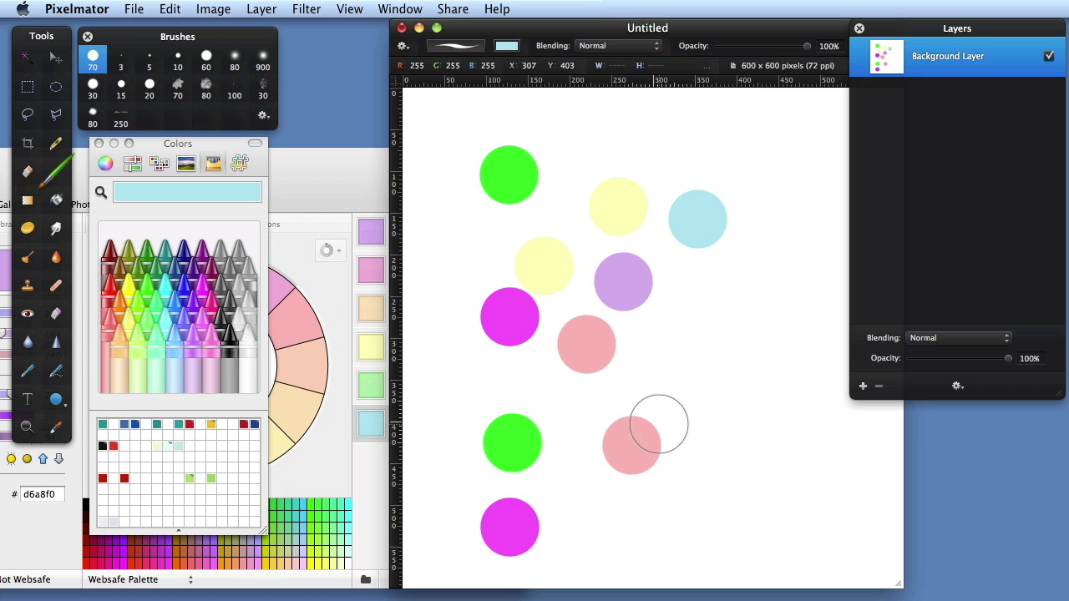
{"action": "left_click_drag", "start_coordinate": [374, 387], "coordinate": [224, 198]}
{"action": "left_click", "coordinate": [658, 365]}
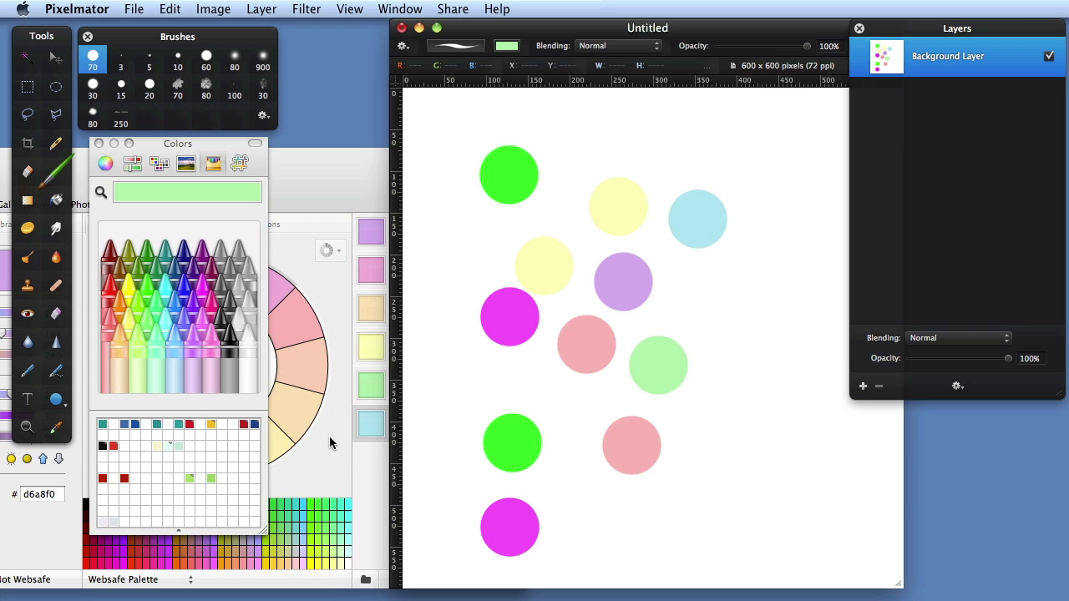
- Switch to ColorSchemer Studio, move its window up, and try the Spectrum Palette followed by the Spectrum Websafe Palette
{"action": "left_click", "coordinate": [321, 175]}
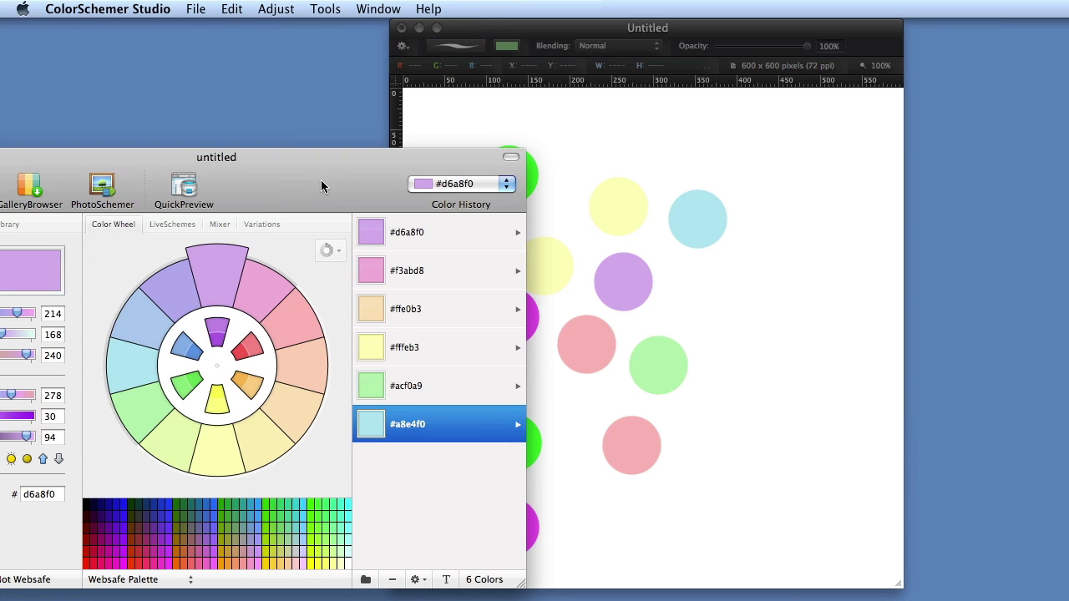
{"action": "left_click_drag", "start_coordinate": [321, 179], "coordinate": [445, 130]}
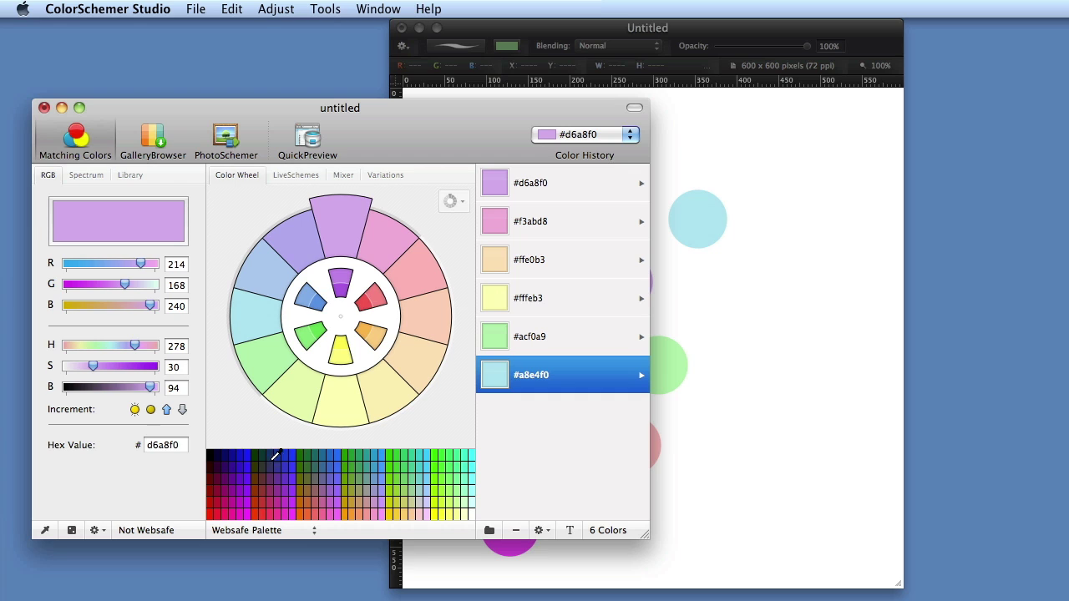
{"action": "left_click", "coordinate": [312, 530]}
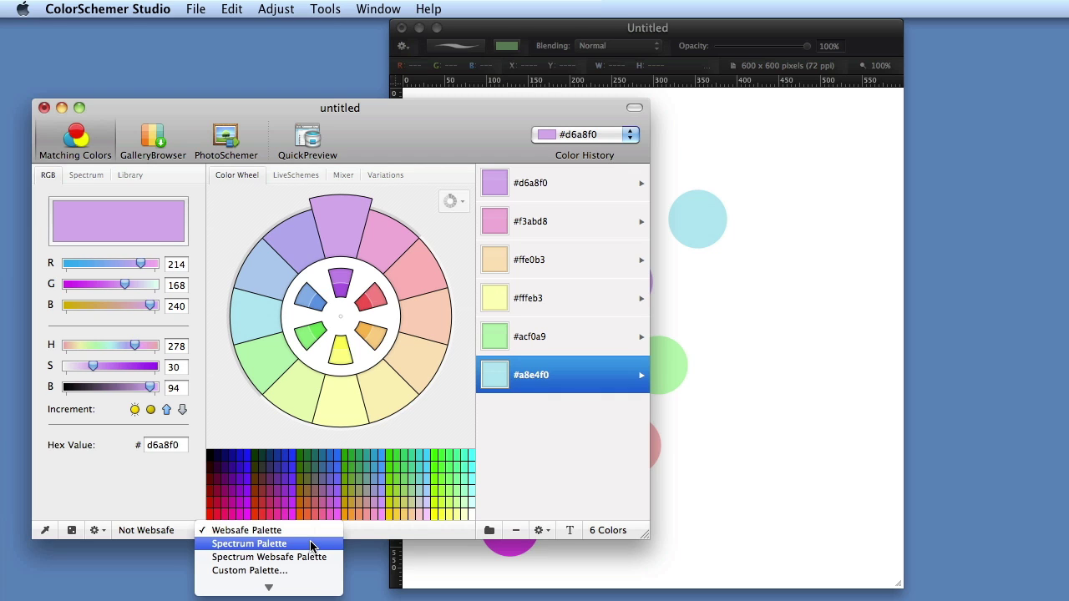
{"action": "left_click", "coordinate": [313, 544]}
{"action": "left_click", "coordinate": [317, 534]}
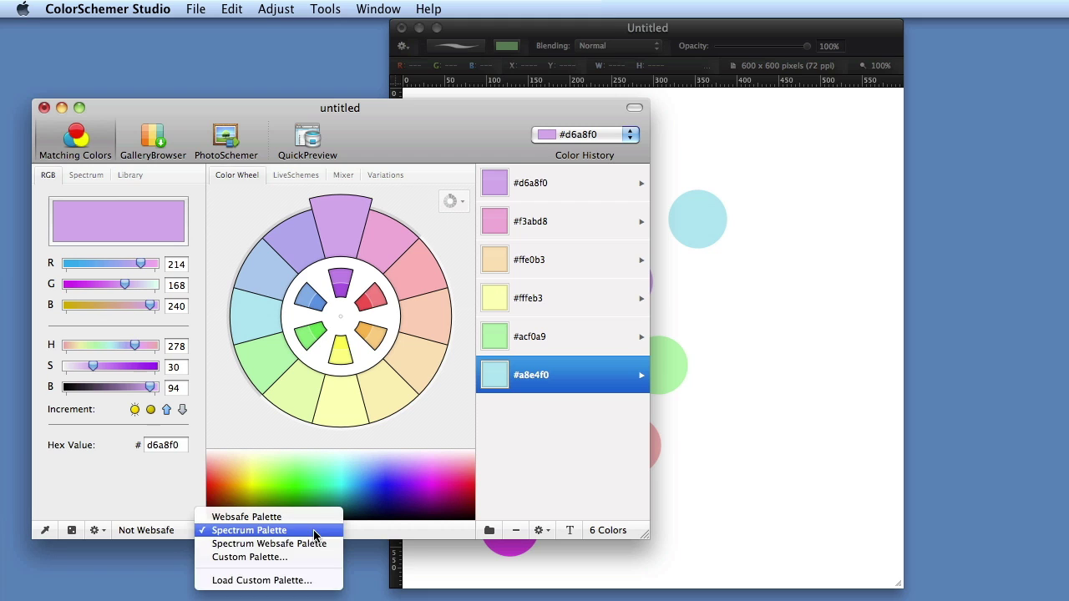
{"action": "left_click", "coordinate": [310, 544]}
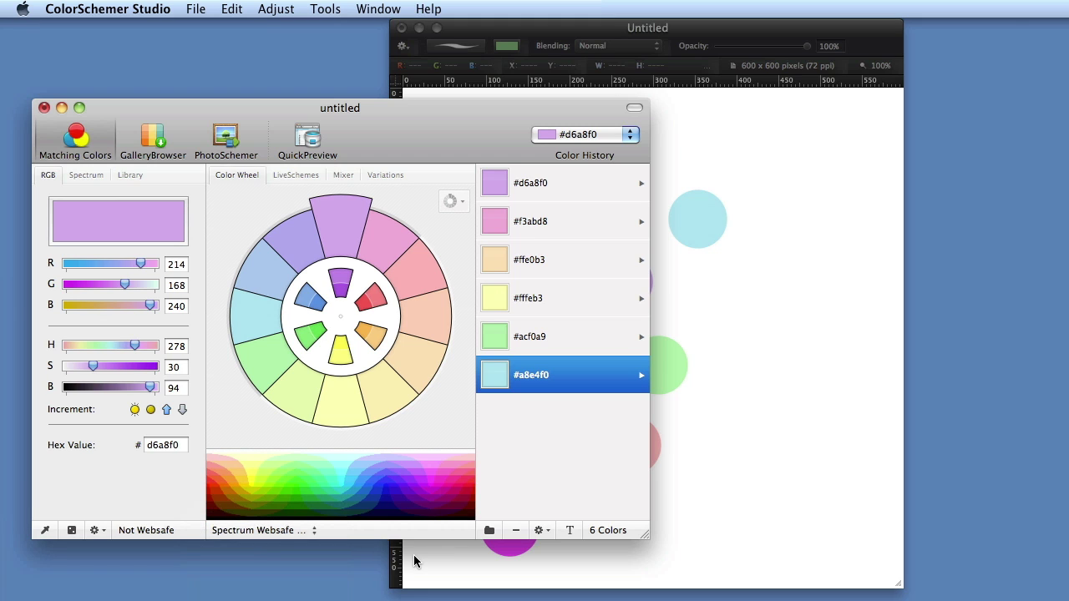
- Load the custom palette Garden swimming pool.ase and move the window so its swatches sit clear of the Pixelmator canvas
{"action": "left_click", "coordinate": [314, 533]}
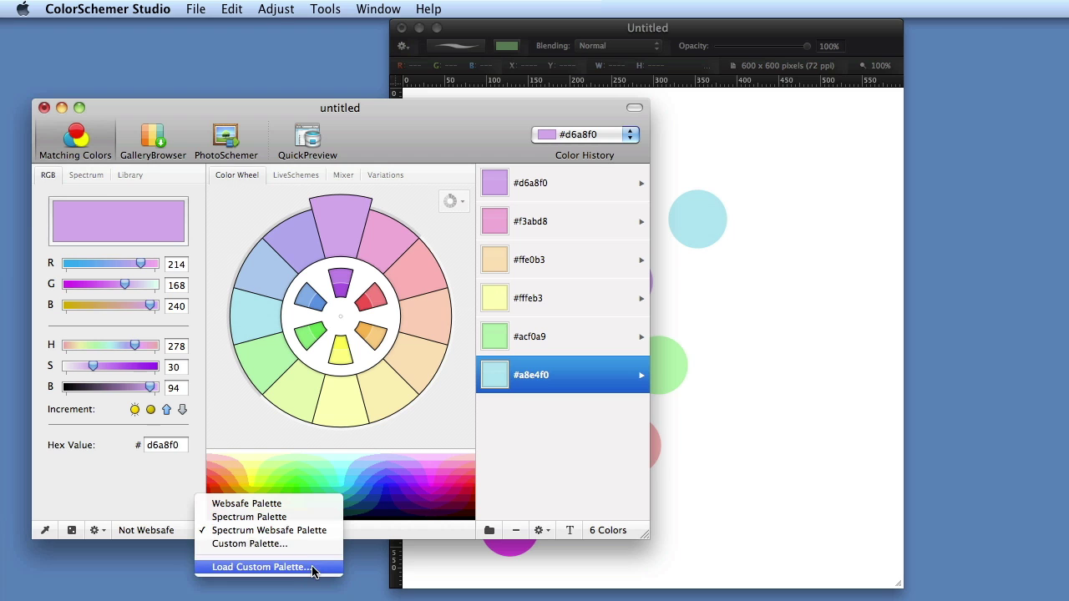
{"action": "left_click", "coordinate": [317, 567]}
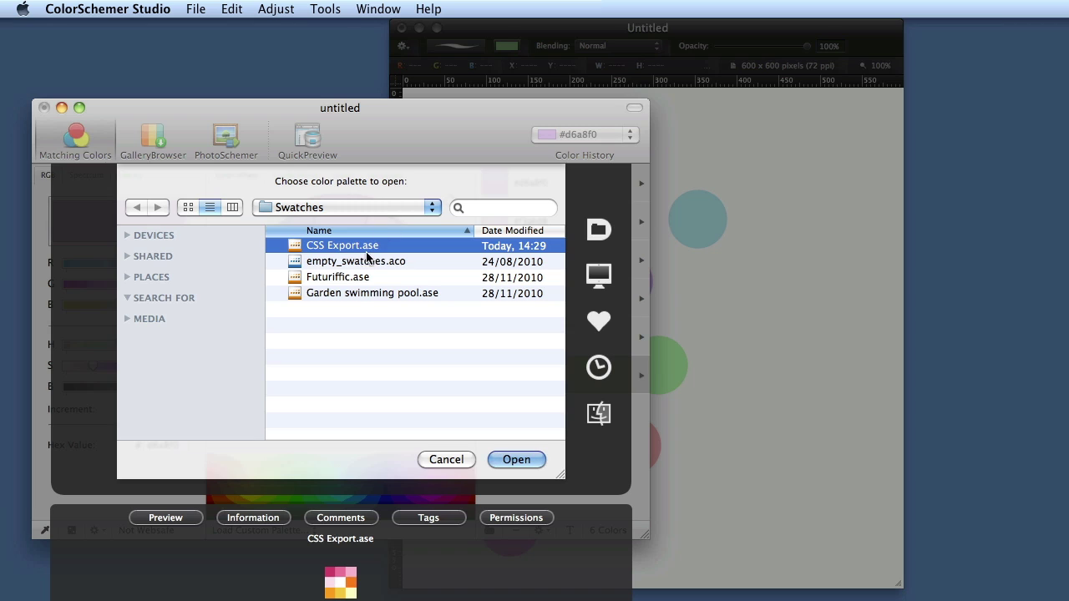
{"action": "left_click", "coordinate": [354, 293]}
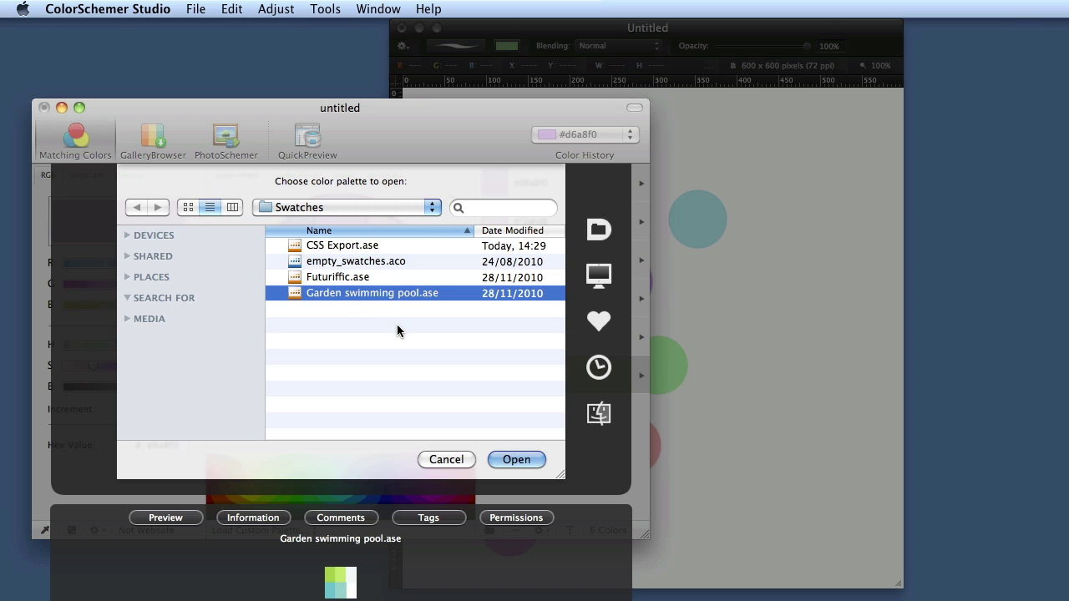
{"action": "left_click", "coordinate": [518, 459]}
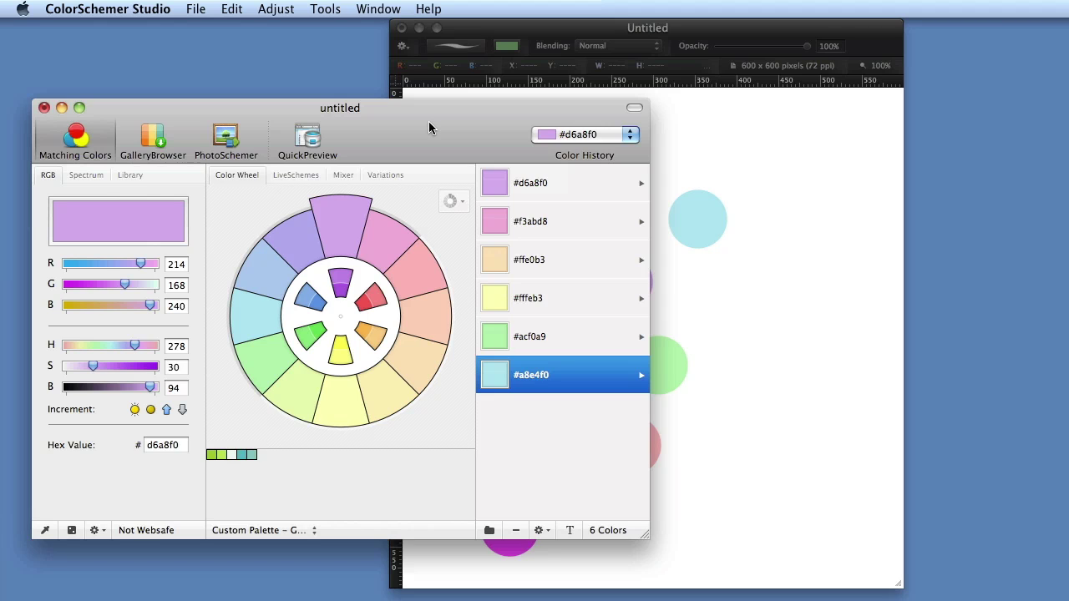
{"action": "left_click_drag", "start_coordinate": [429, 122], "coordinate": [507, 218]}
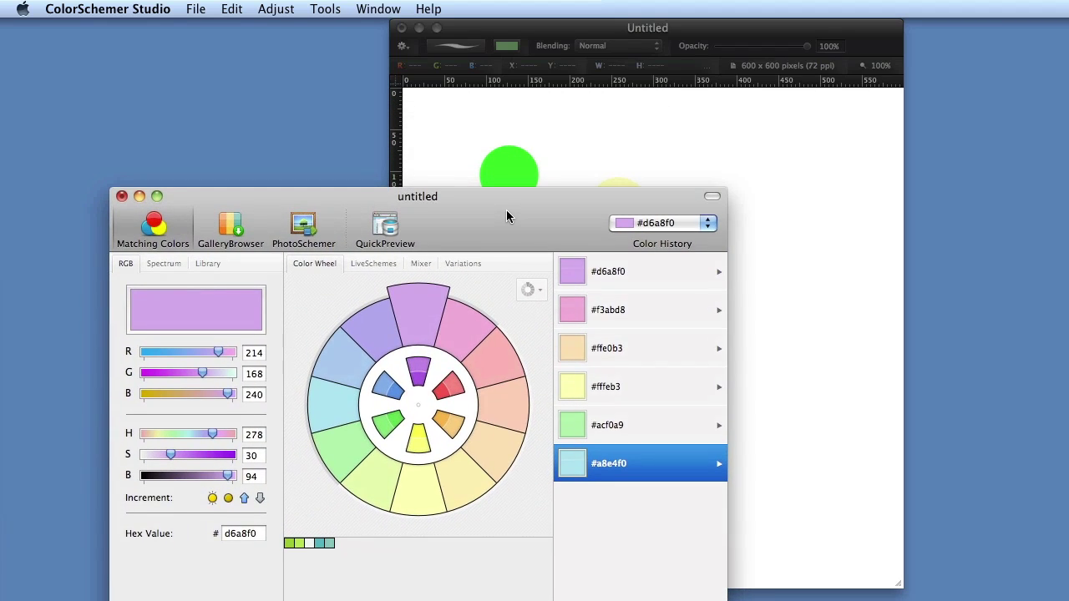
- Switch to Pixelmator and paint two dots with the custom palette's light lime green and one with its teal
{"action": "left_click", "coordinate": [531, 28]}
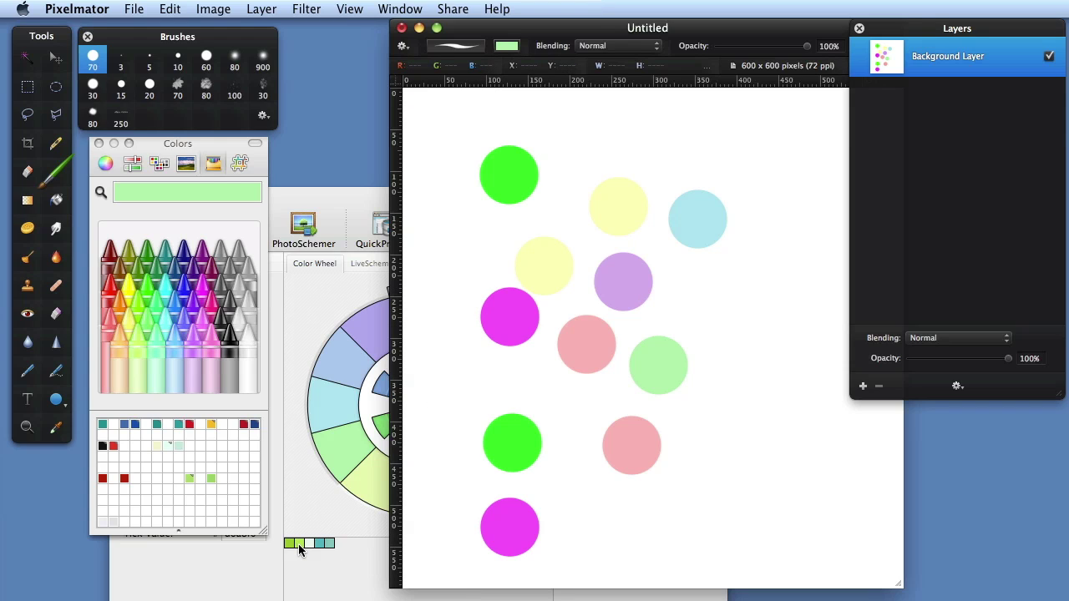
{"action": "left_click_drag", "start_coordinate": [299, 547], "coordinate": [222, 199]}
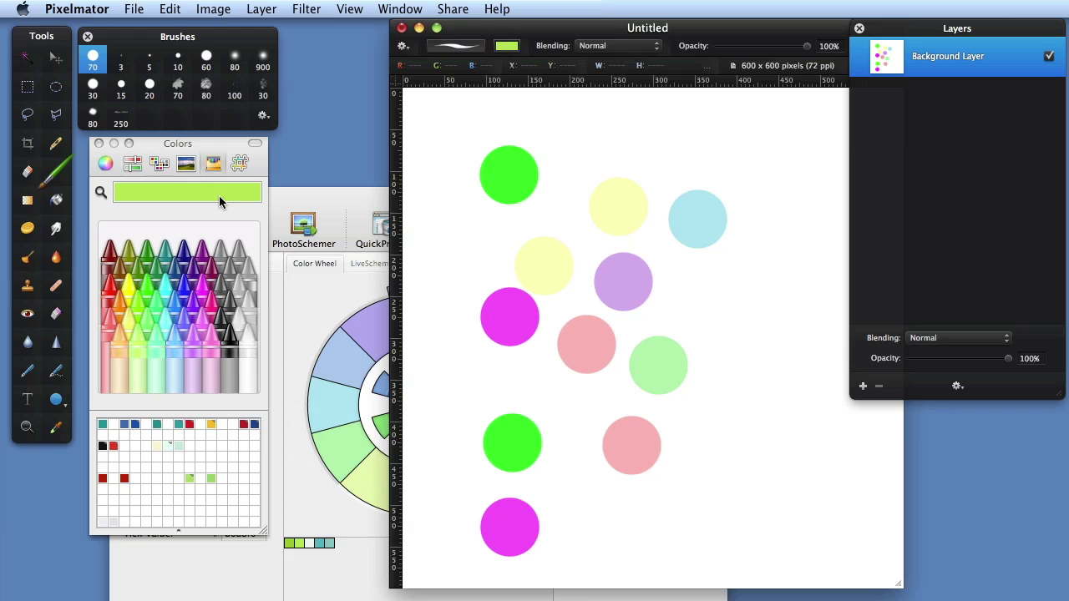
{"action": "left_click", "coordinate": [472, 248]}
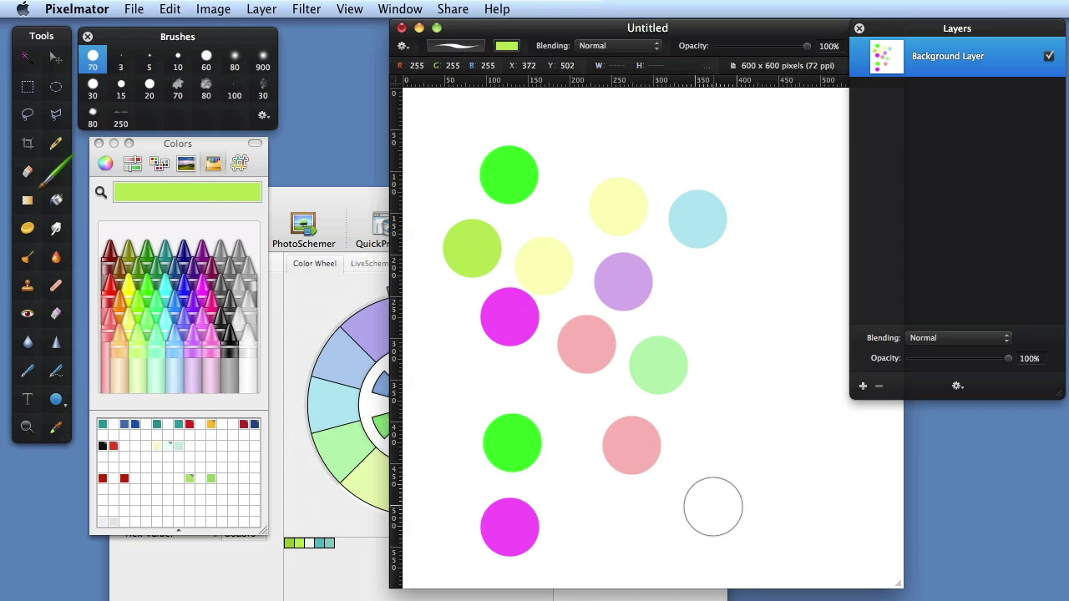
{"action": "left_click", "coordinate": [713, 507]}
{"action": "mouse_move", "coordinate": [332, 547]}
{"action": "left_mouse_down"}
{"action": "mouse_move", "coordinate": [320, 544]}
{"action": "mouse_move", "coordinate": [187, 193]}
{"action": "left_mouse_up"}
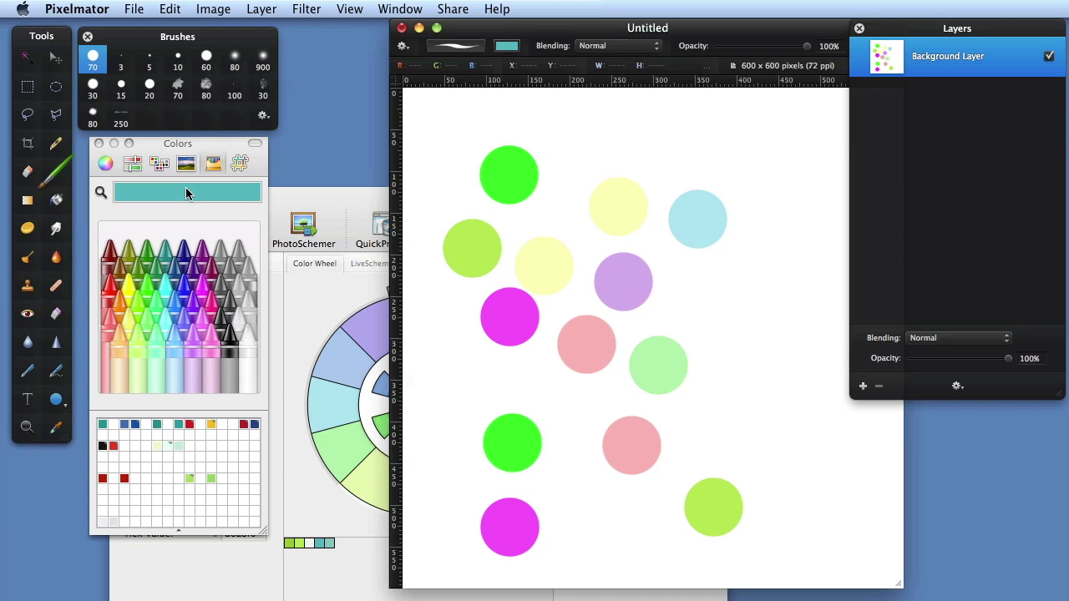
{"action": "left_click", "coordinate": [764, 400]}
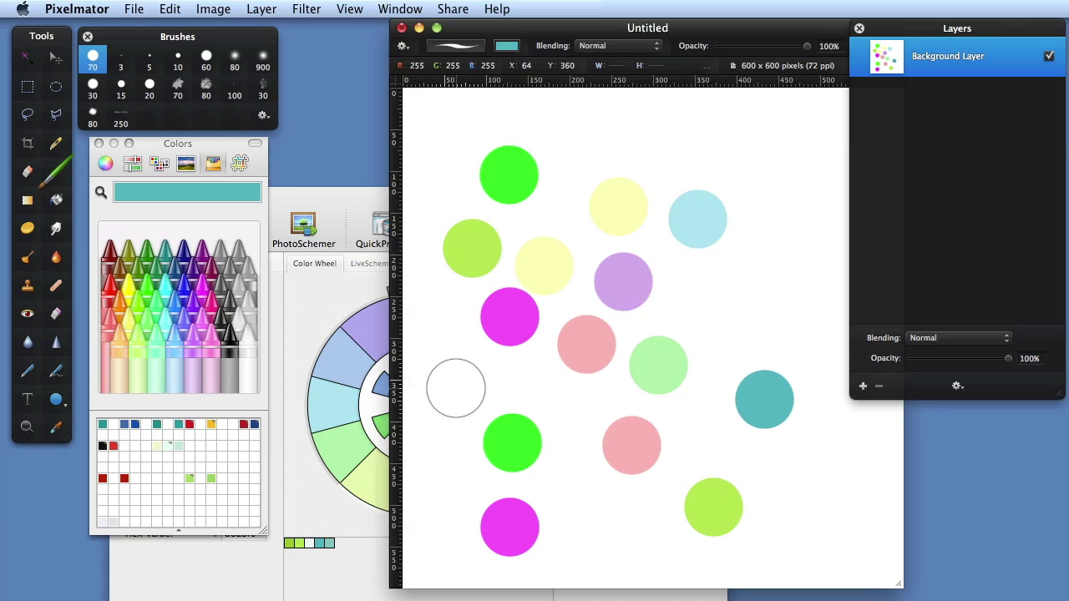
- Reset the brush colors to the defaults, load the palette's teal as the foreground color and paint a dot near the canvas top
{"action": "key", "text": "d"}
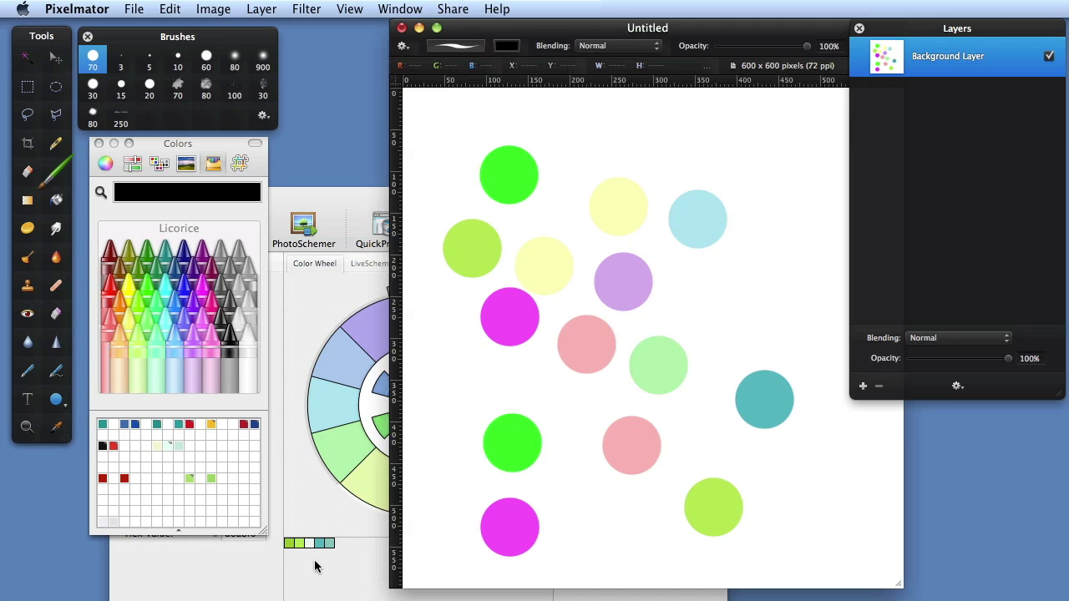
{"action": "left_click_drag", "start_coordinate": [320, 545], "coordinate": [191, 194]}
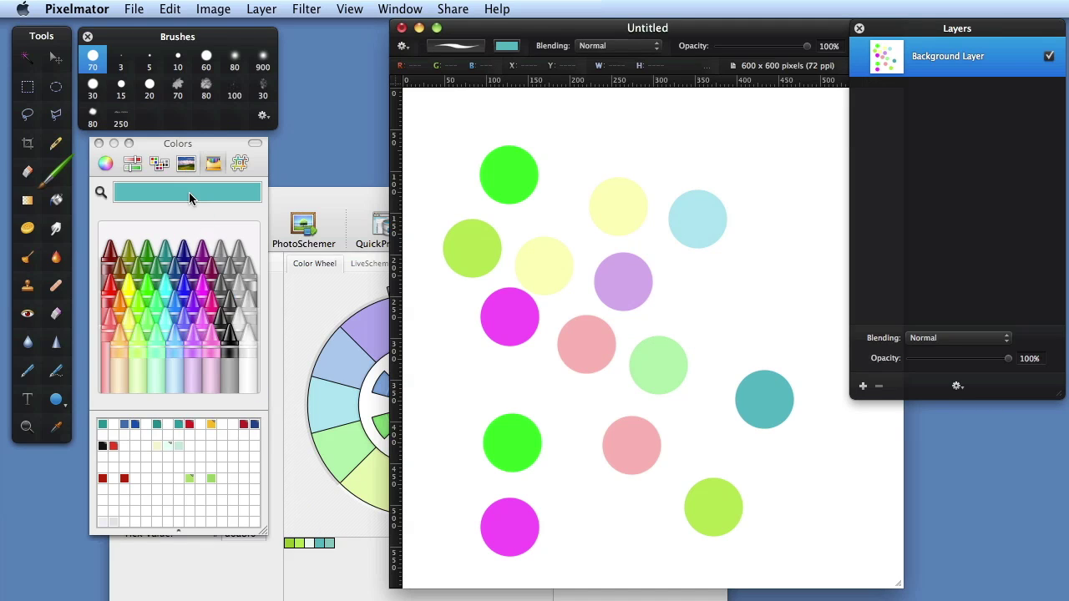
{"action": "left_click", "coordinate": [584, 135]}
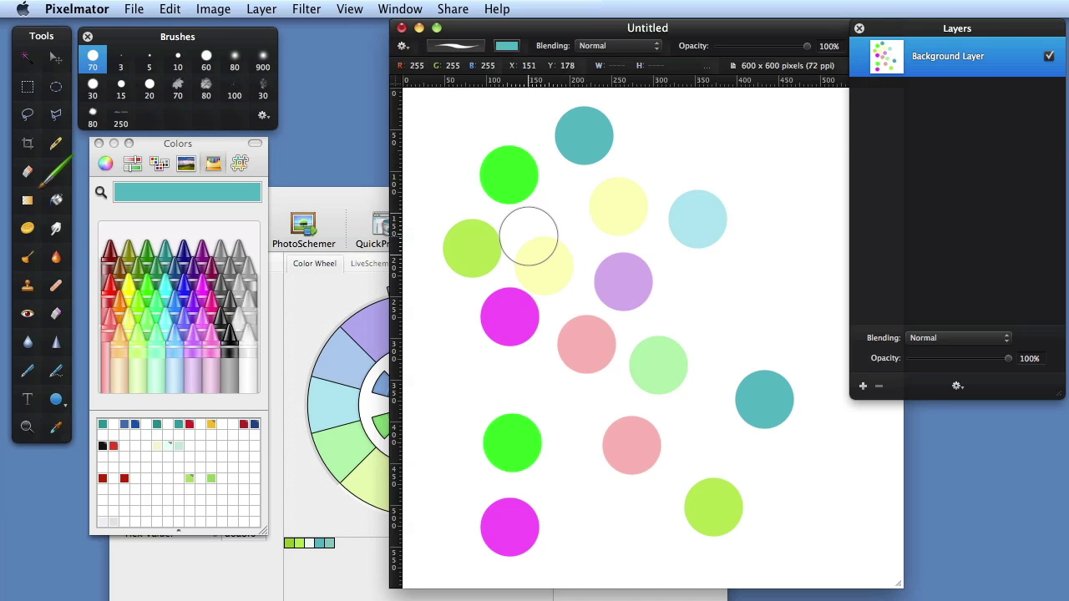
- Switch to the background color, replace it with the palette's darker lime green and paint a dot beside the top teal one
{"action": "key", "text": "x"}
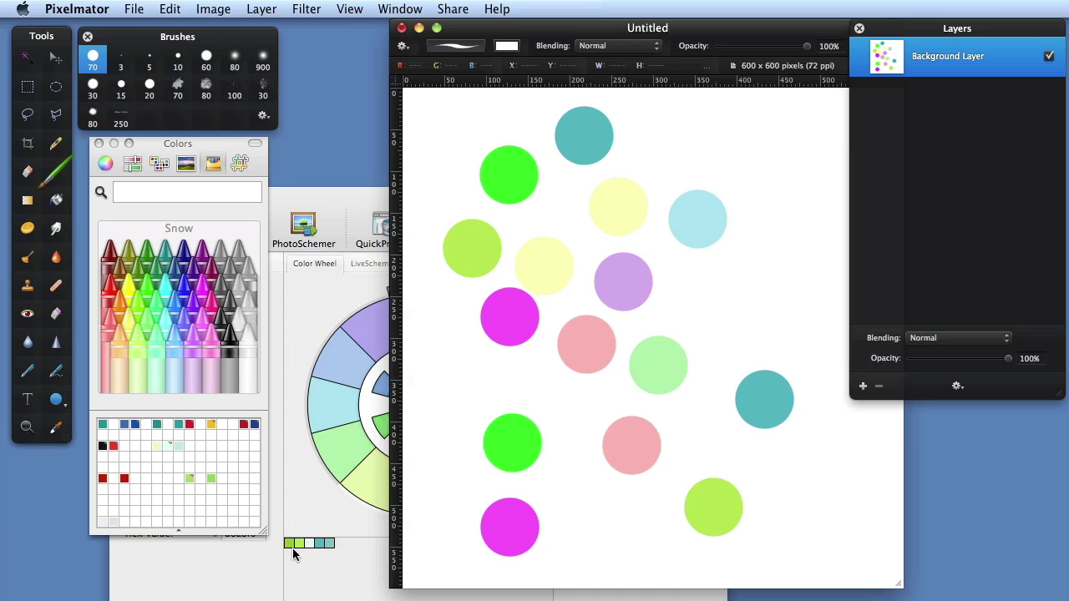
{"action": "left_click_drag", "start_coordinate": [289, 544], "coordinate": [224, 198]}
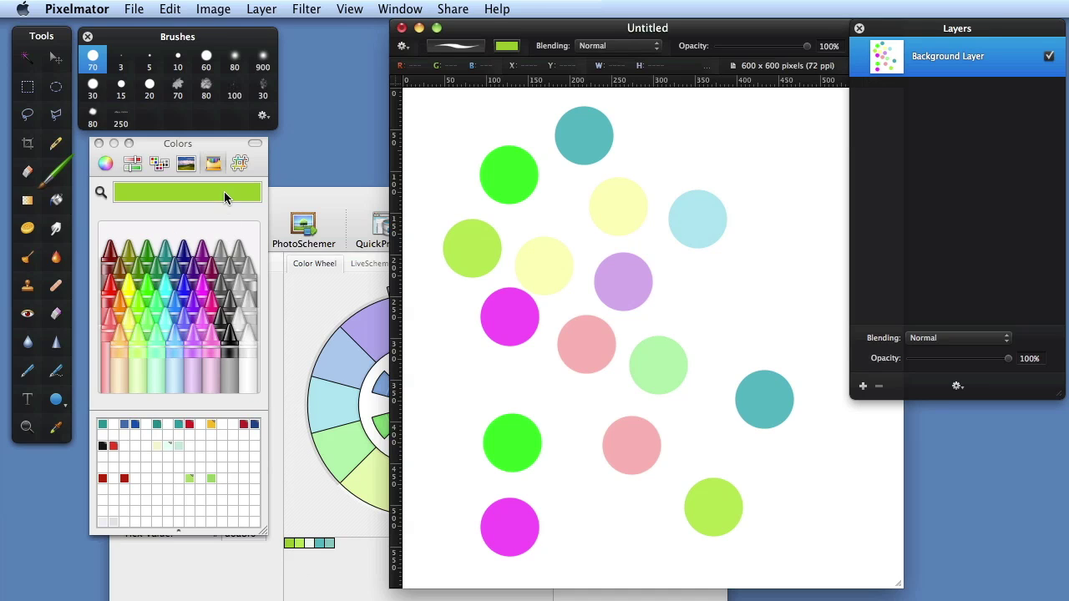
{"action": "left_click", "coordinate": [650, 143]}
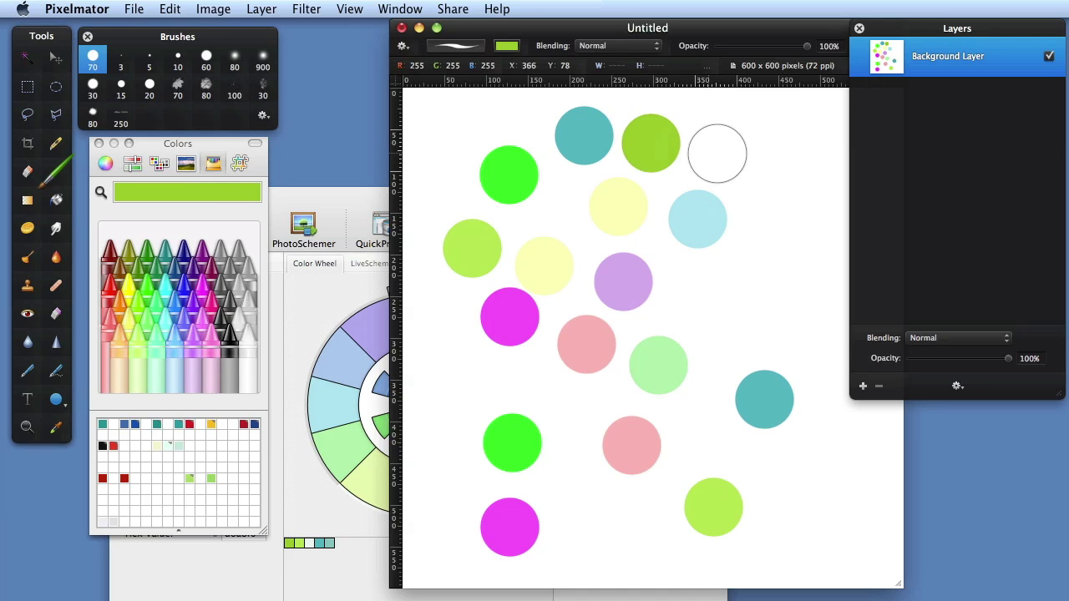
- Switch between the two stored colors to paint a teal dot near the upper right and a lime green dot overlapping it
{"action": "key", "text": "x"}
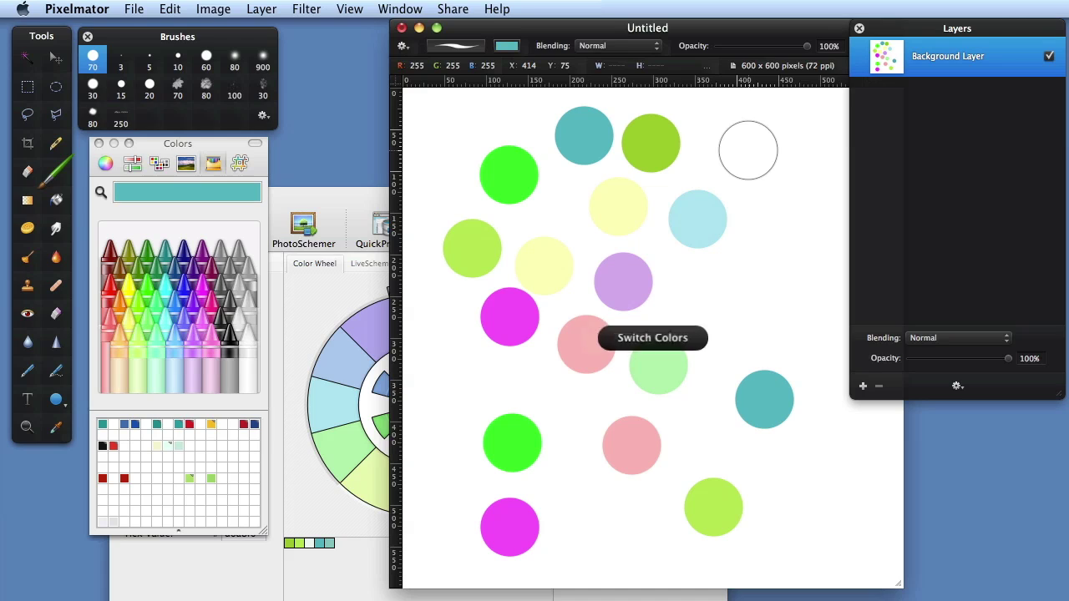
{"action": "left_click", "coordinate": [748, 150]}
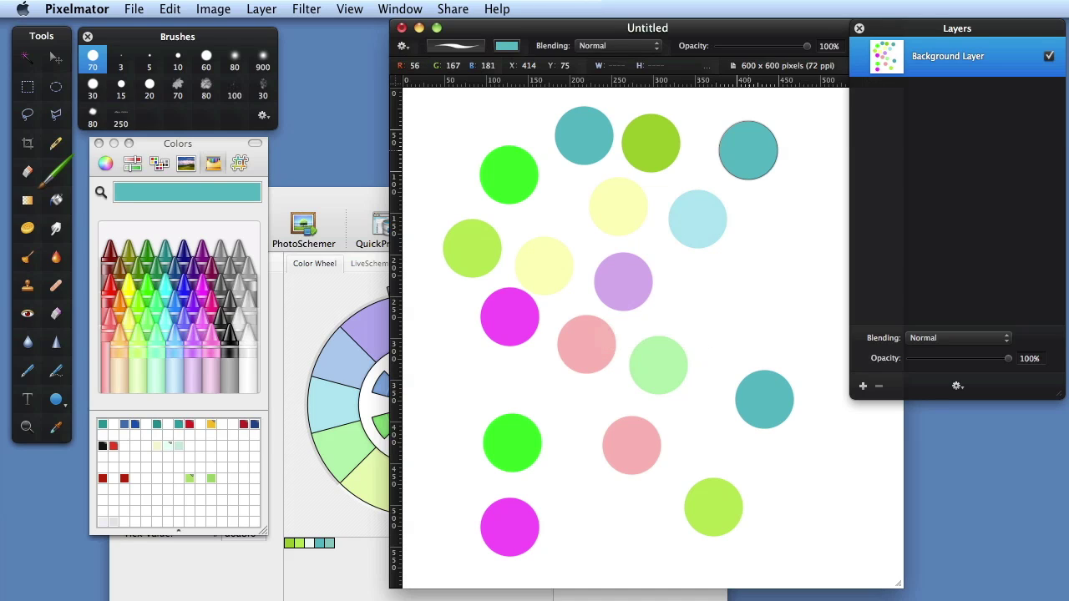
{"action": "key", "text": "x"}
{"action": "left_click", "coordinate": [770, 189]}
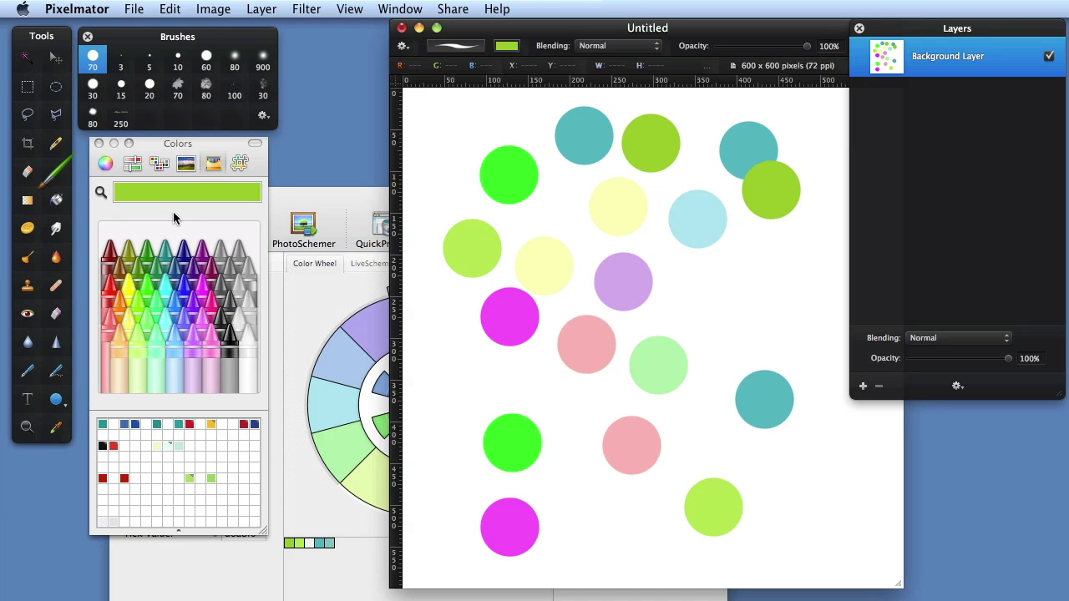
- Switch to ColorSchemer Studio, sample the lower bright green dot from the Pixelmator canvas and add that color to the favorites list
{"action": "left_click", "coordinate": [294, 199]}
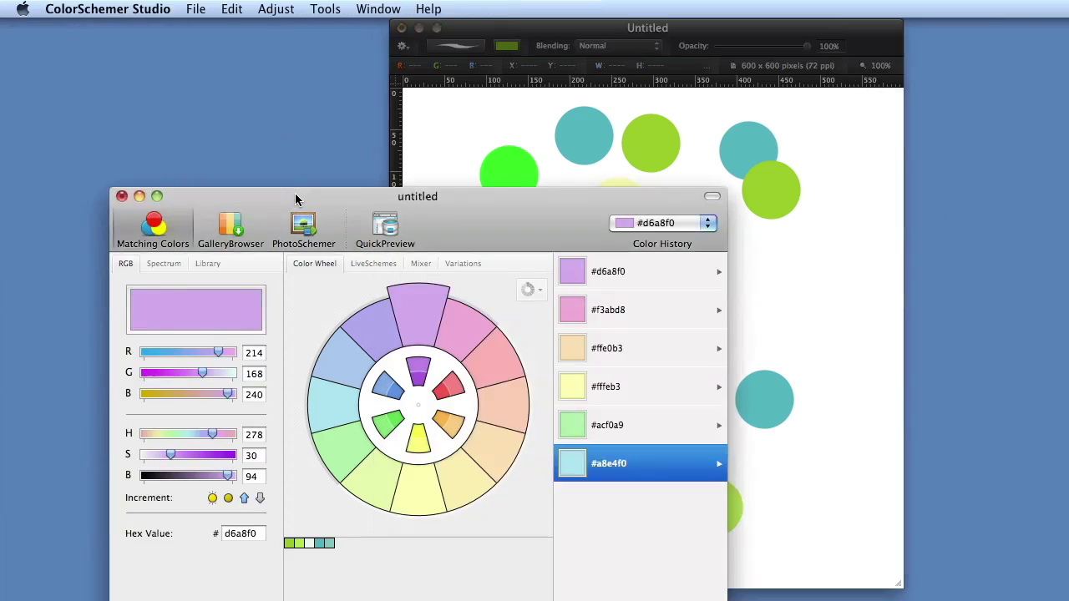
{"action": "left_click_drag", "start_coordinate": [252, 199], "coordinate": [712, 80]}
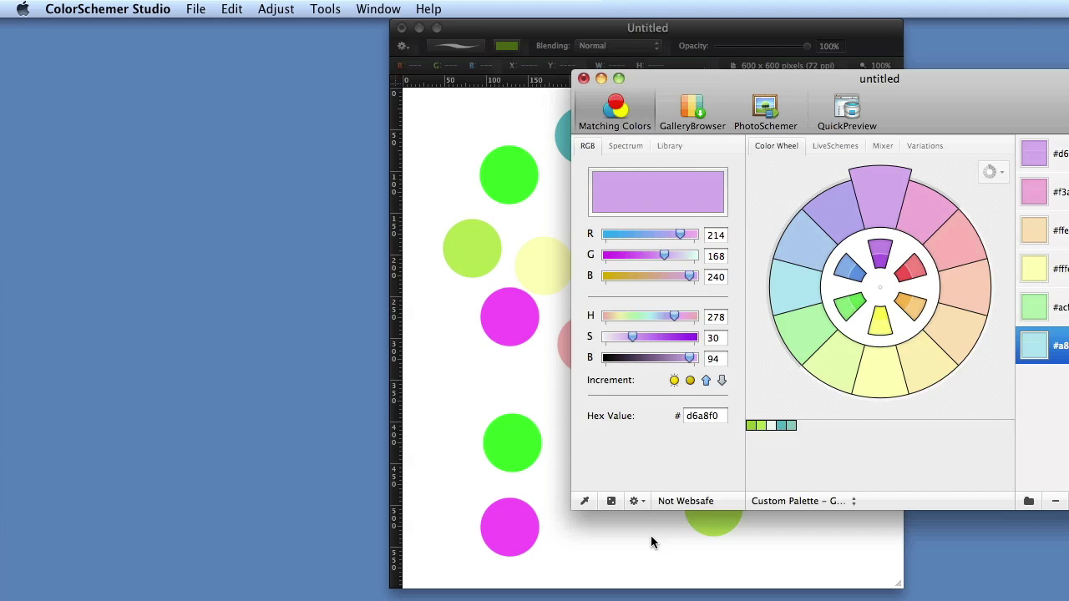
{"action": "left_click", "coordinate": [585, 501]}
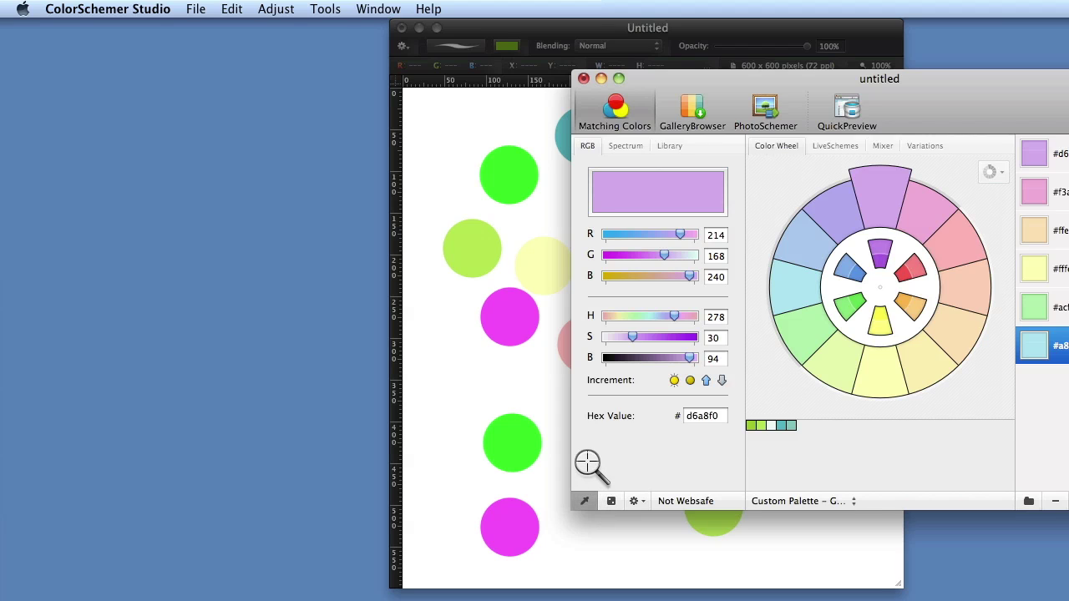
{"action": "left_click", "coordinate": [507, 443]}
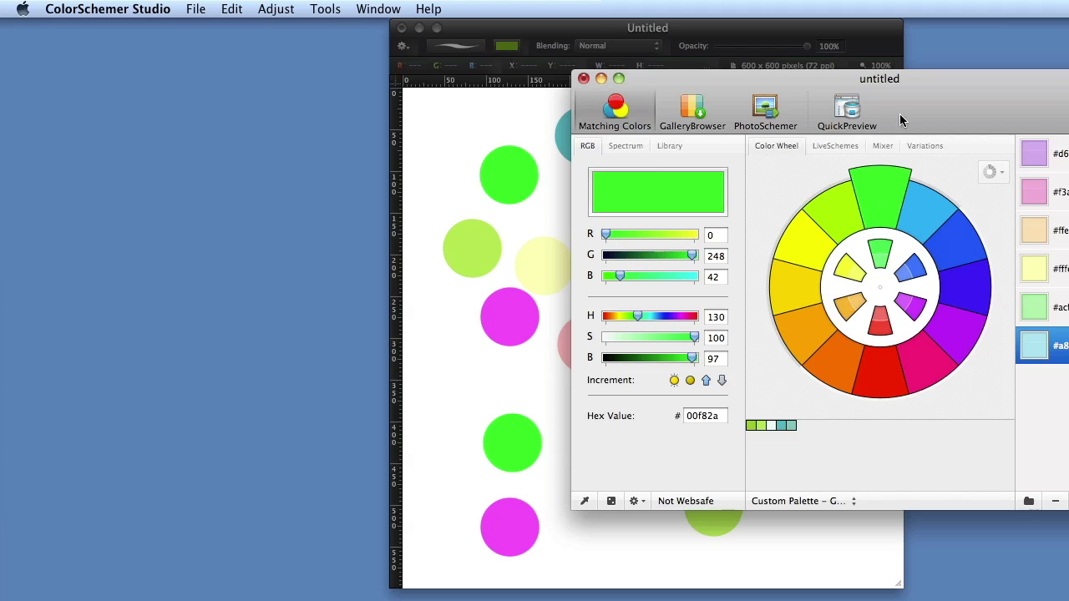
{"action": "left_click_drag", "start_coordinate": [917, 103], "coordinate": [629, 105]}
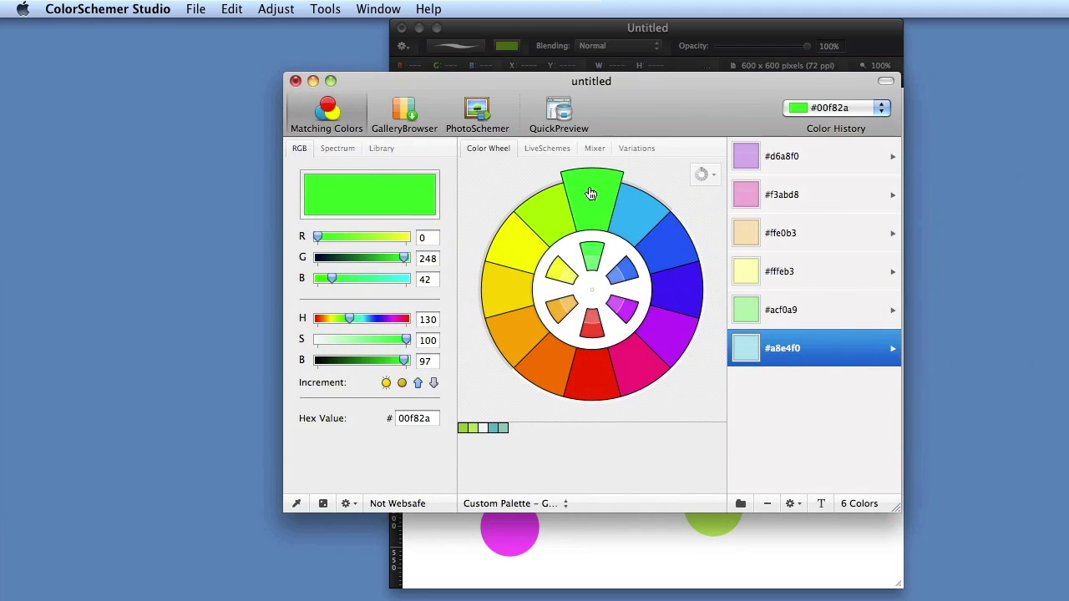
{"action": "left_click_drag", "start_coordinate": [589, 196], "coordinate": [742, 378]}
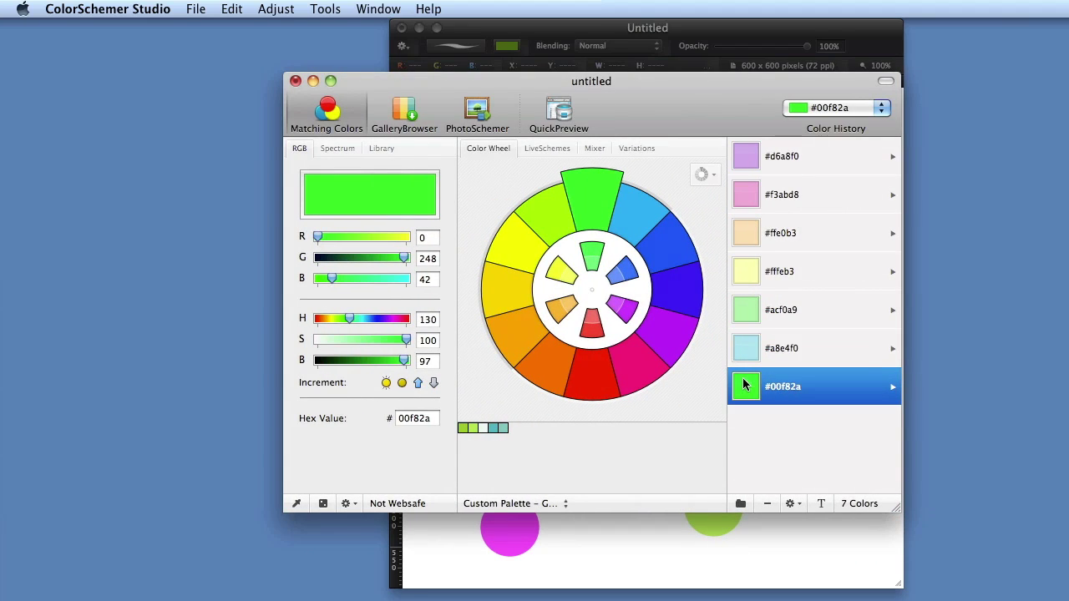
- Sample the upper magenta dot from the Pixelmator canvas and add that color to the end of the favorites list
{"action": "left_click_drag", "start_coordinate": [639, 115], "coordinate": [916, 123]}
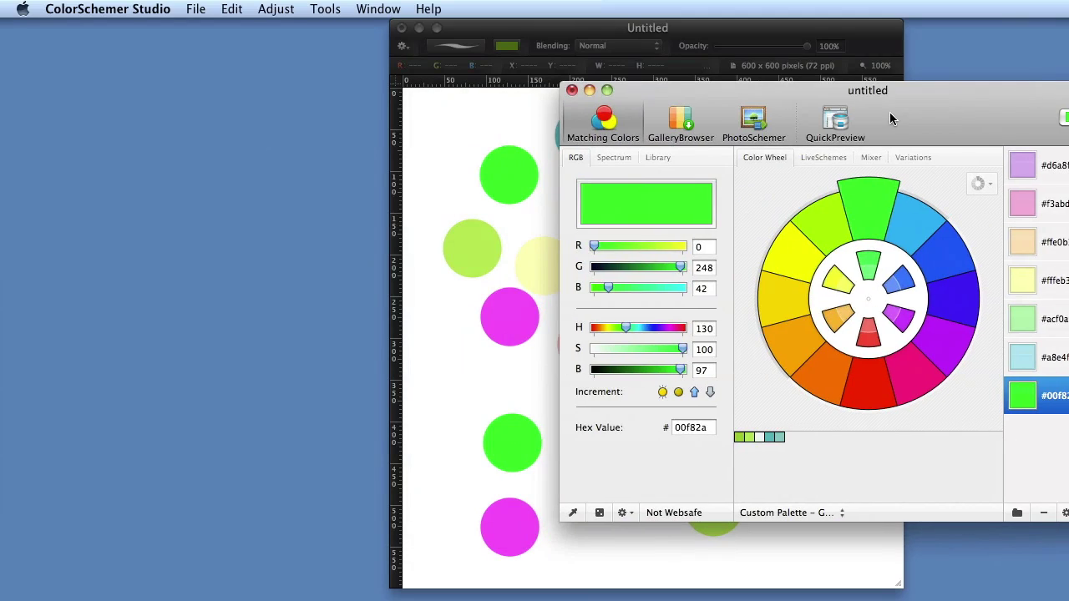
{"action": "left_click", "coordinate": [573, 513]}
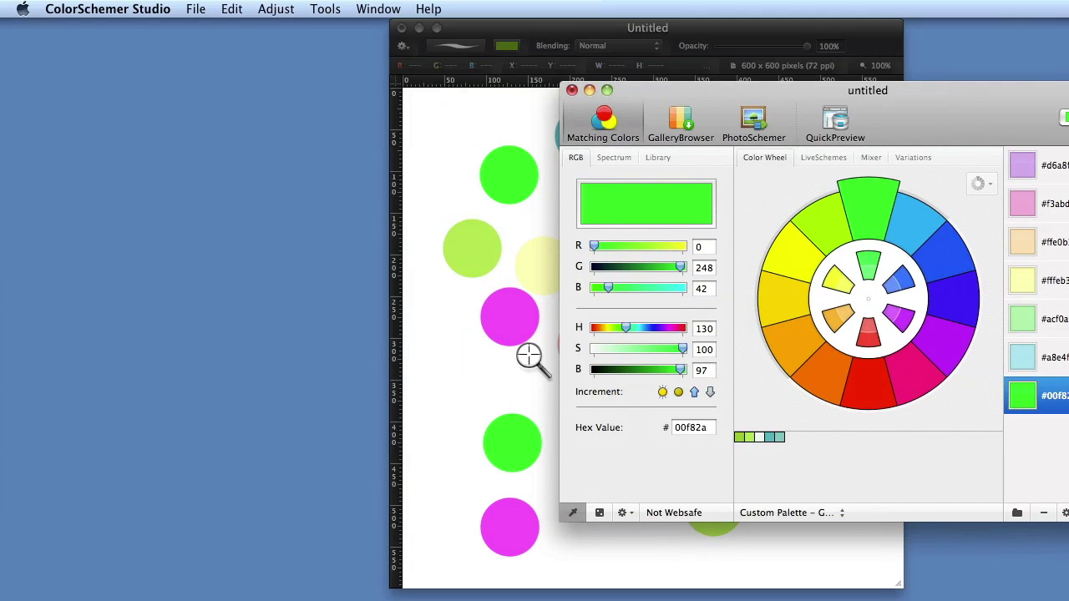
{"action": "left_click", "coordinate": [510, 310]}
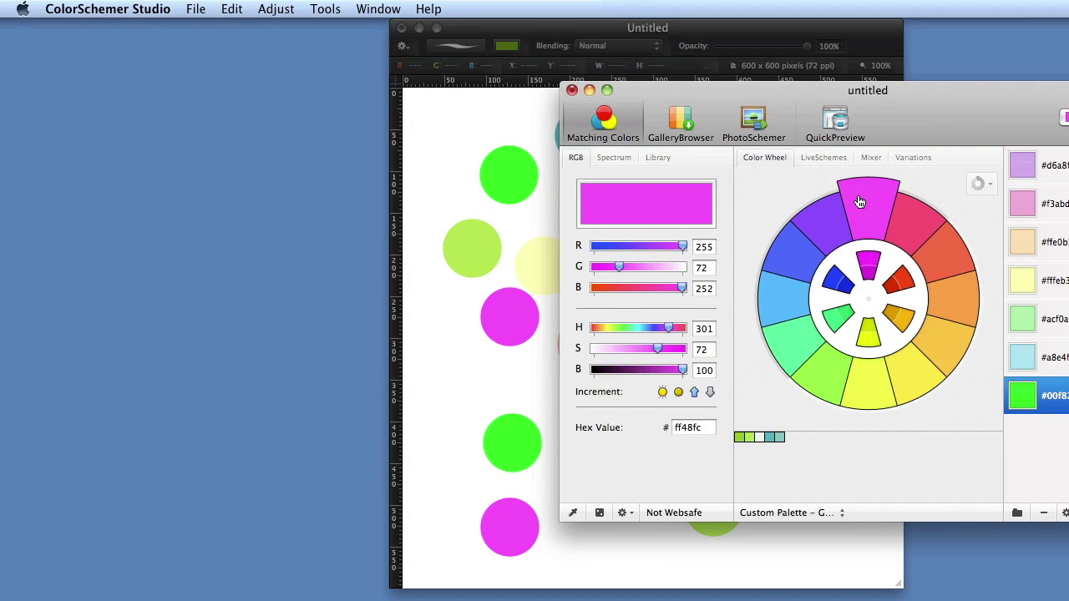
{"action": "left_click_drag", "start_coordinate": [900, 323], "coordinate": [1023, 434]}
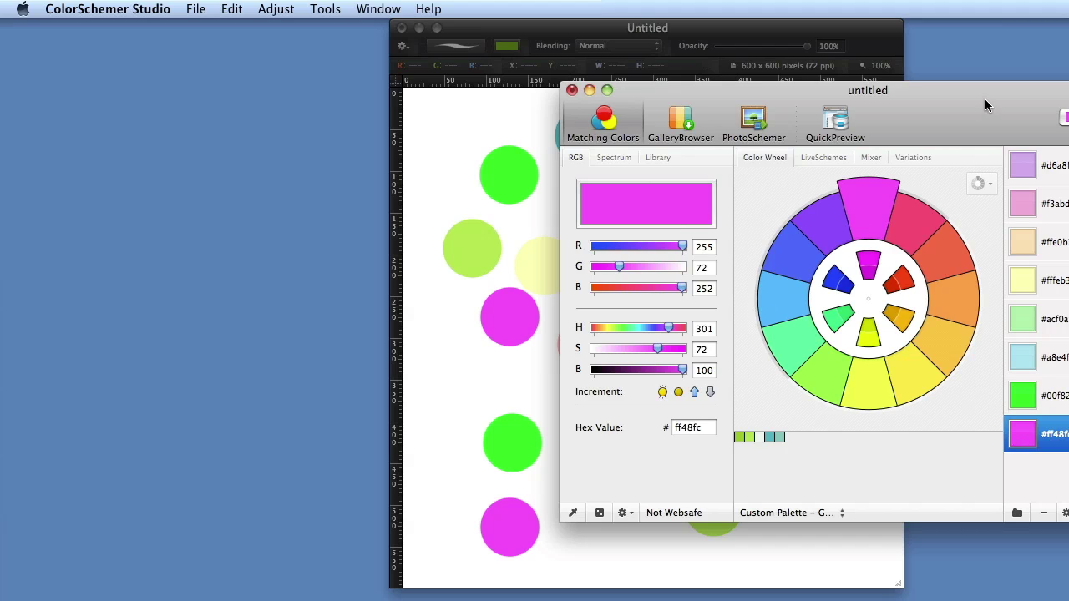
{"action": "left_click_drag", "start_coordinate": [985, 99], "coordinate": [631, 99]}
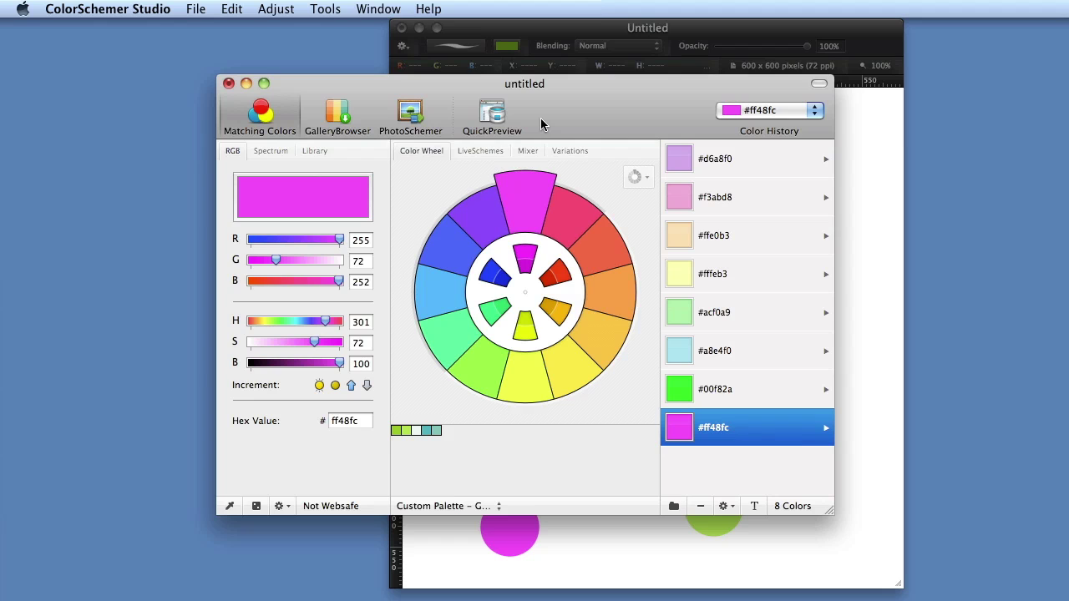
- Save the color scheme document to the Desktop as "Pixelmator Colours"
{"action": "key", "text": "super+s"}
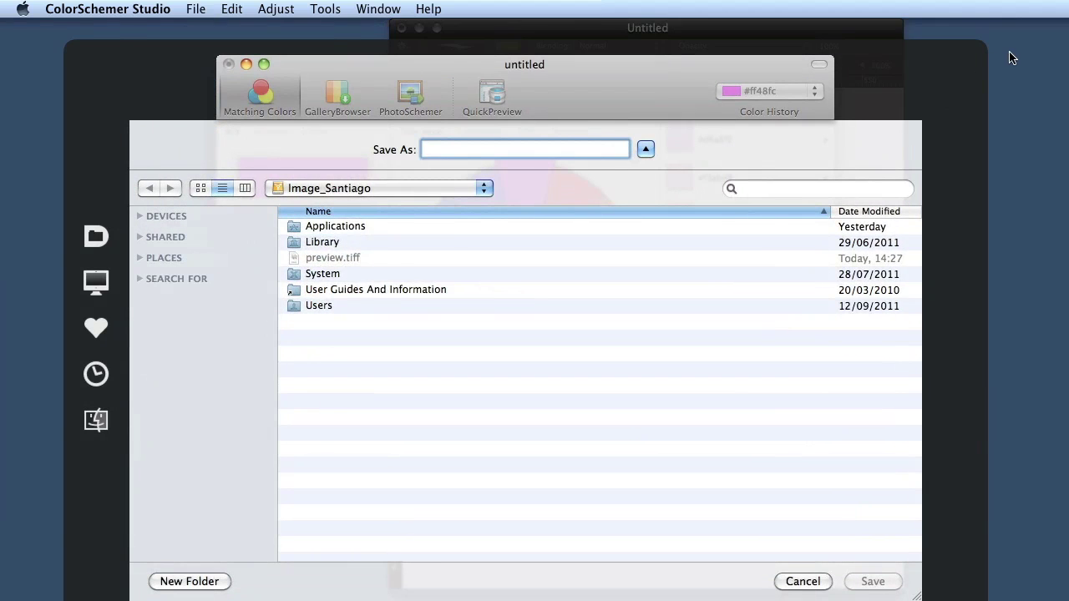
{"action": "key", "text": "super+shift+d"}
{"action": "type", "text": "P"}
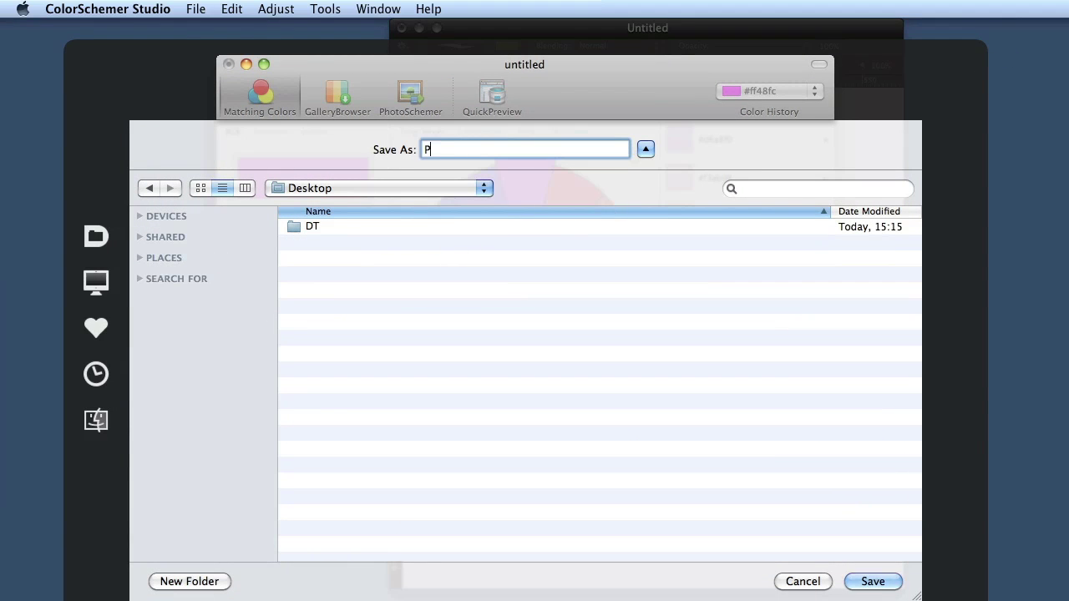
{"action": "type", "text": "ixelmator Colours"}
{"action": "left_click", "coordinate": [420, 207]}
{"action": "key", "text": "Return"}
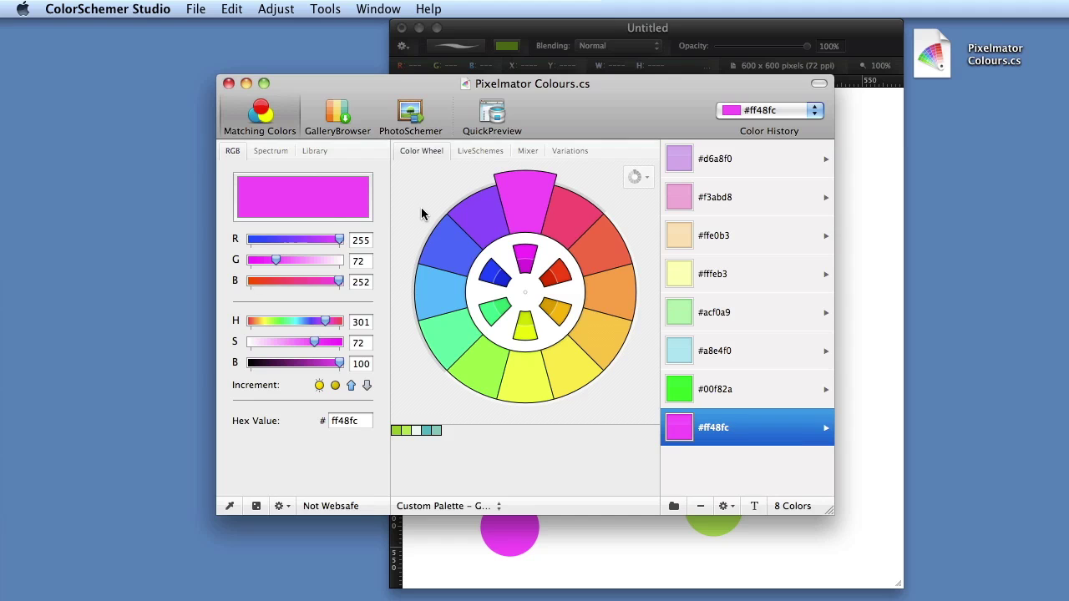
- Export the favorites to the Desktop as "Pixelmator Colours" in ASE format and select the exported file there
{"action": "left_click", "coordinate": [195, 6]}
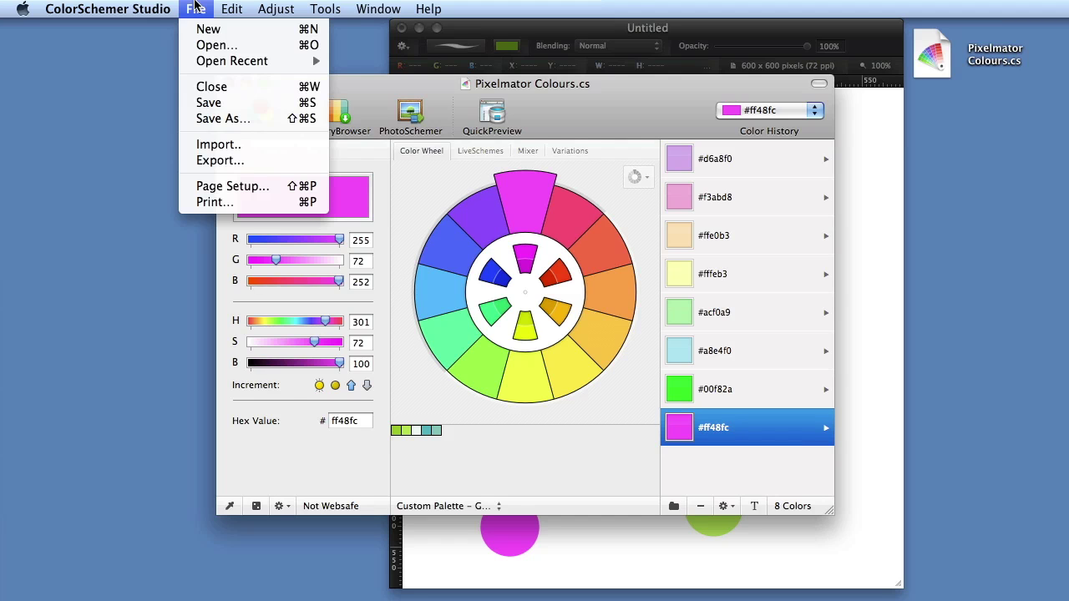
{"action": "left_click", "coordinate": [214, 164]}
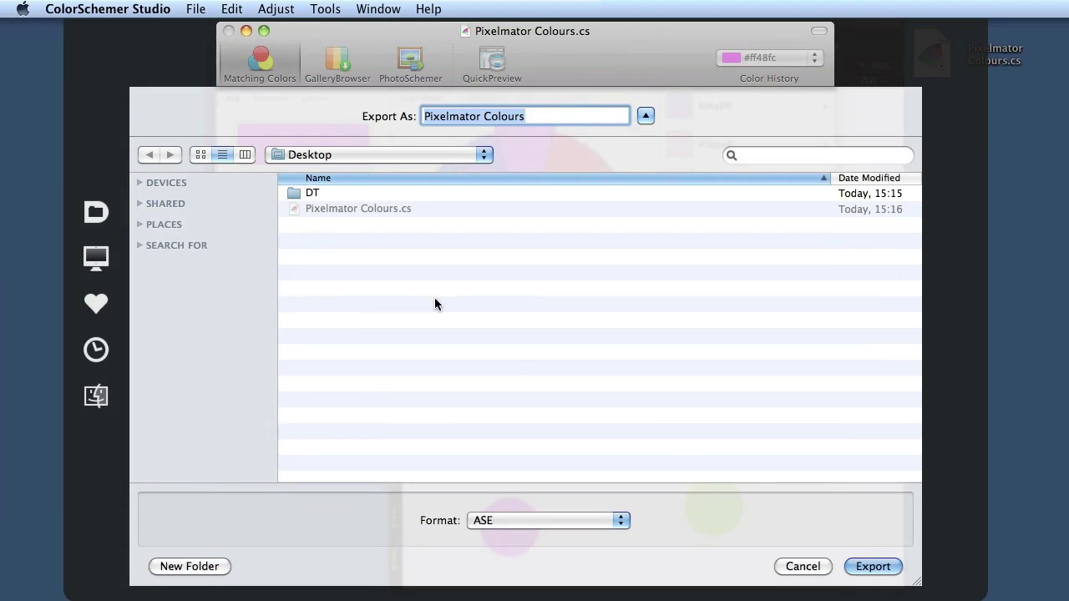
{"action": "left_click", "coordinate": [621, 520]}
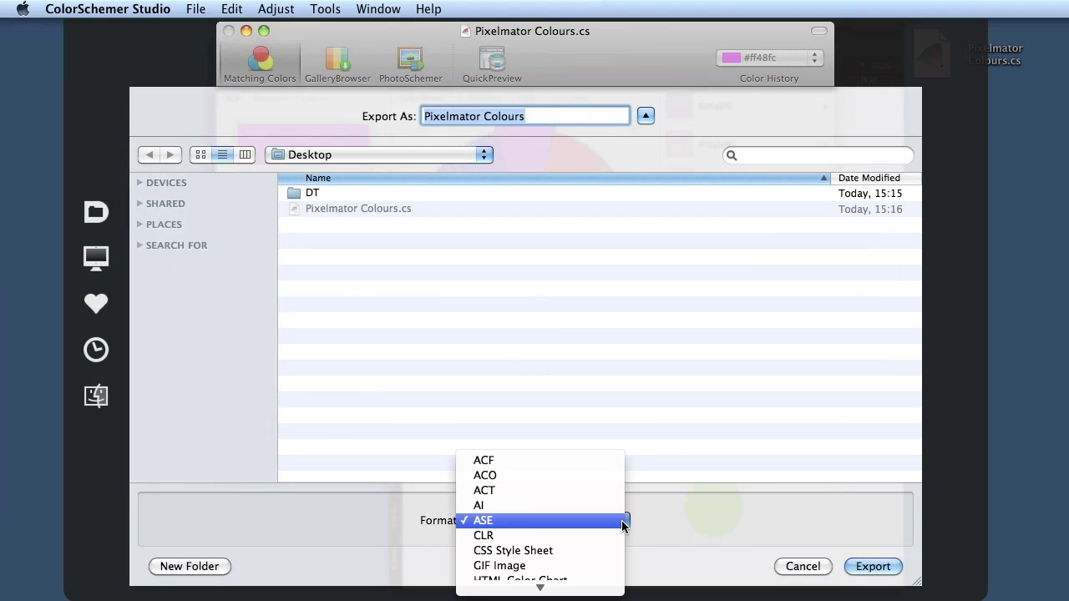
{"action": "mouse_move", "coordinate": [591, 589]}
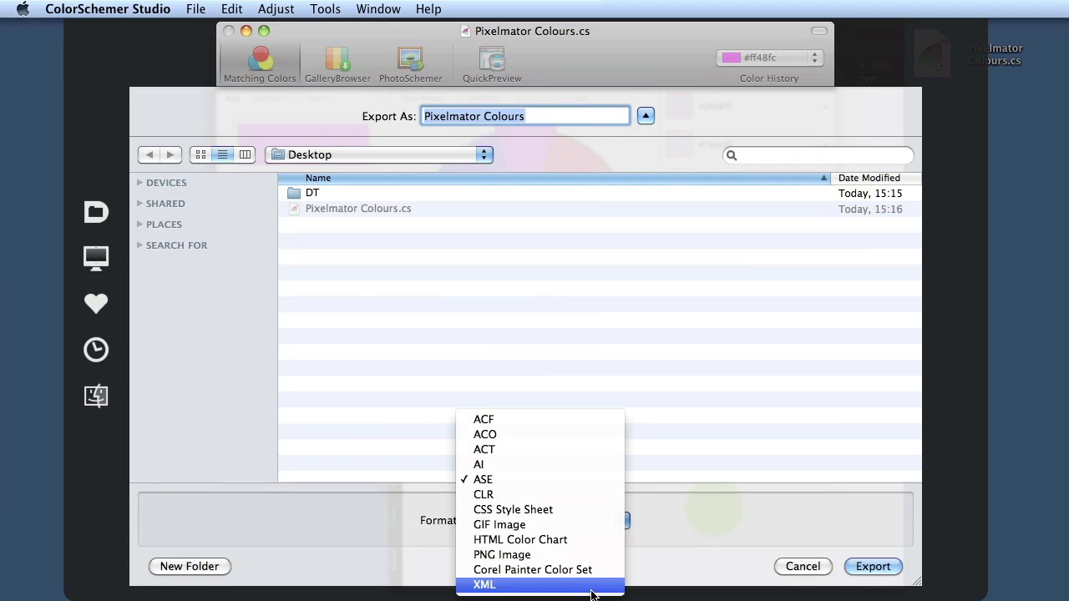
{"action": "left_click", "coordinate": [588, 481]}
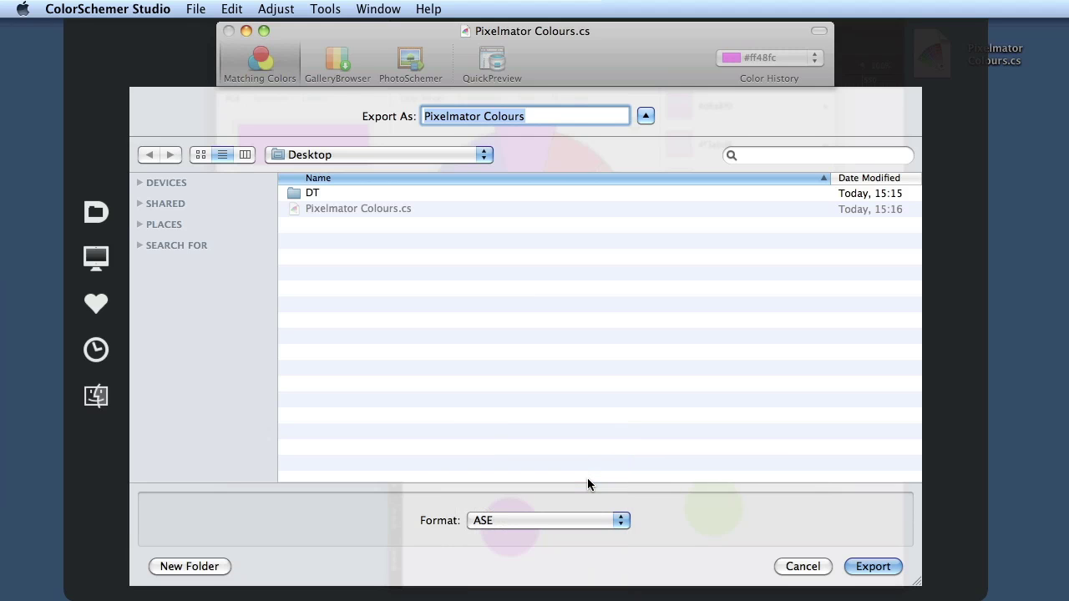
{"action": "left_click", "coordinate": [877, 566]}
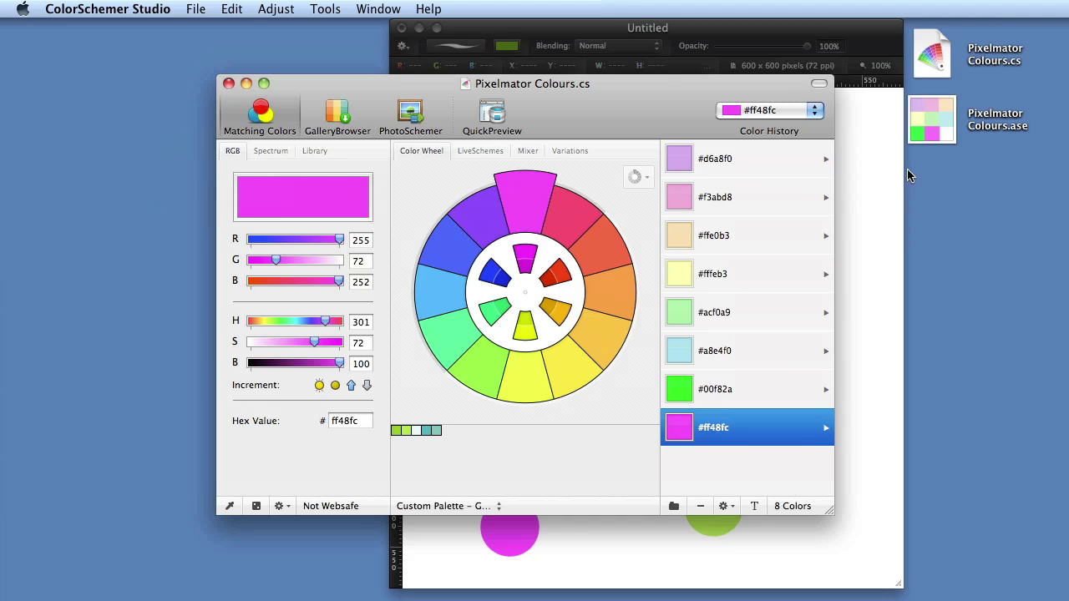
{"action": "left_click", "coordinate": [938, 118]}
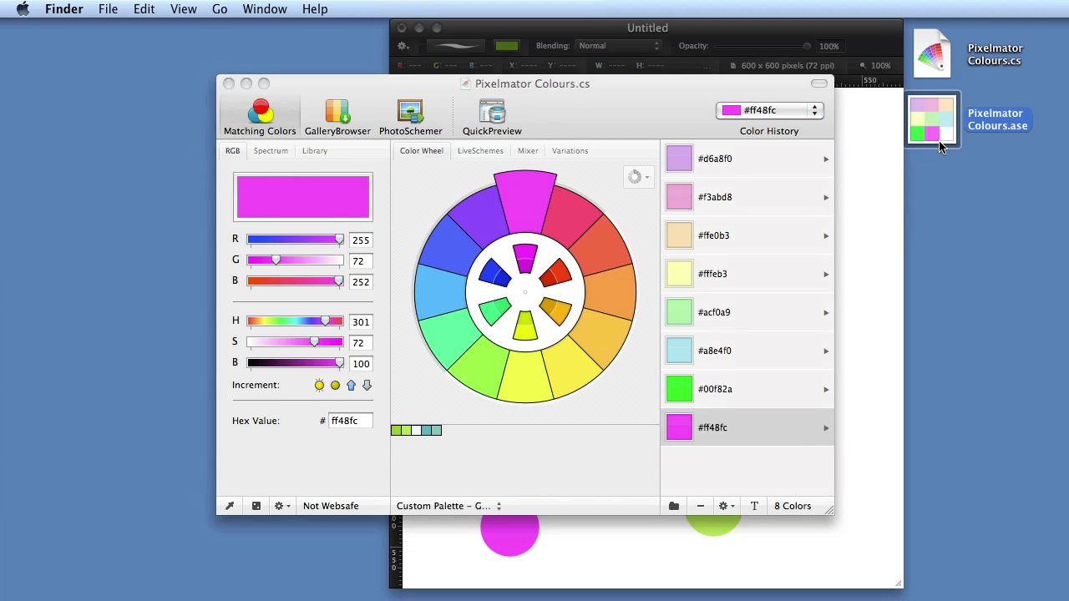
- Load "Pixelmator Colours.ase" from the Desktop as the custom palette below the color wheel
{"action": "left_click", "coordinate": [496, 508]}
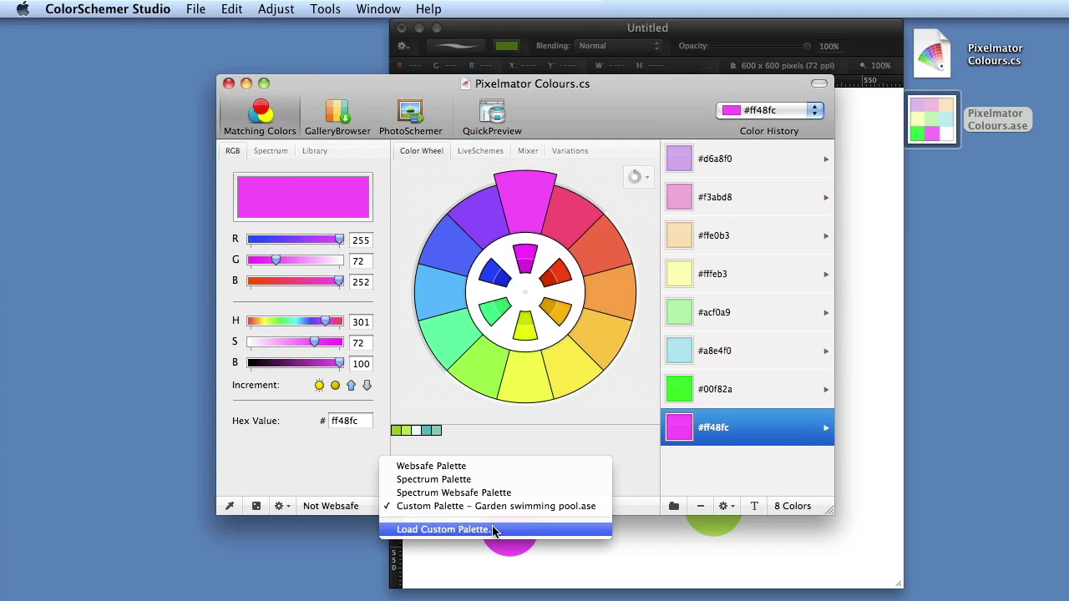
{"action": "left_click", "coordinate": [493, 529]}
{"action": "left_click", "coordinate": [546, 237]}
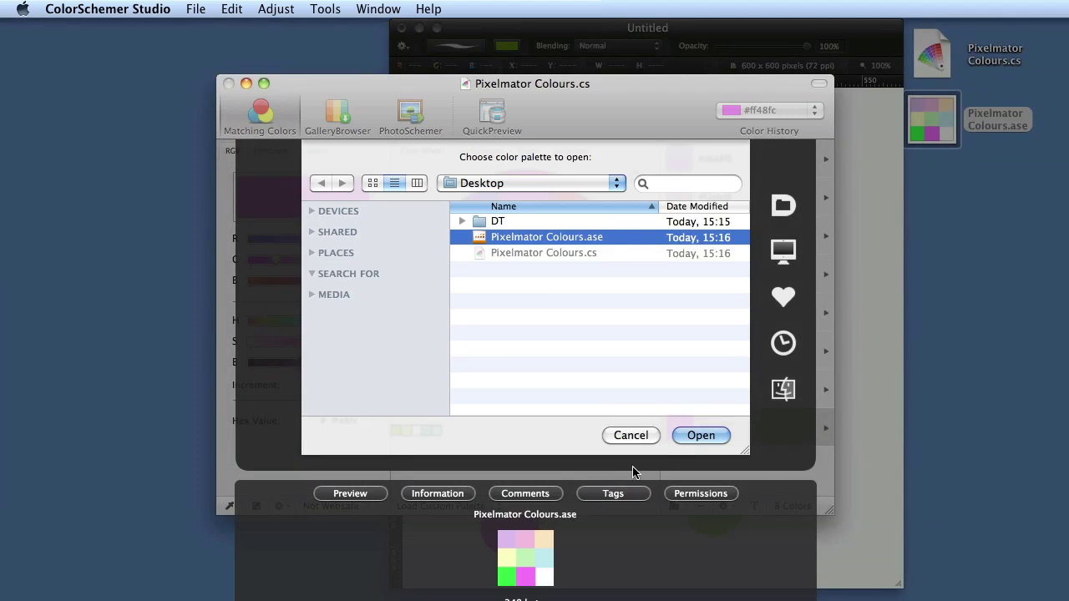
{"action": "left_click", "coordinate": [706, 435]}
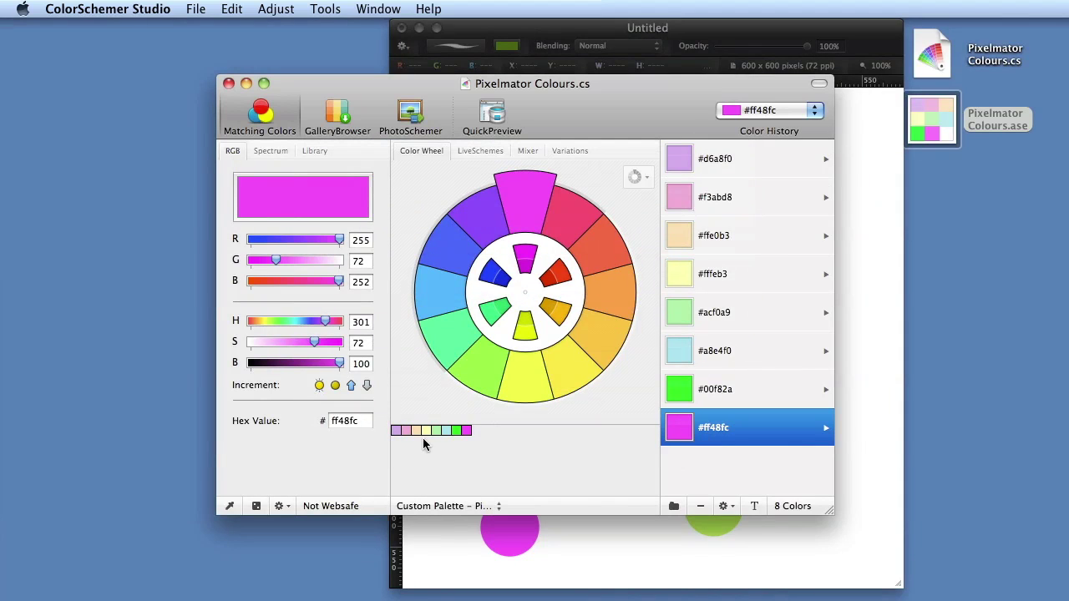